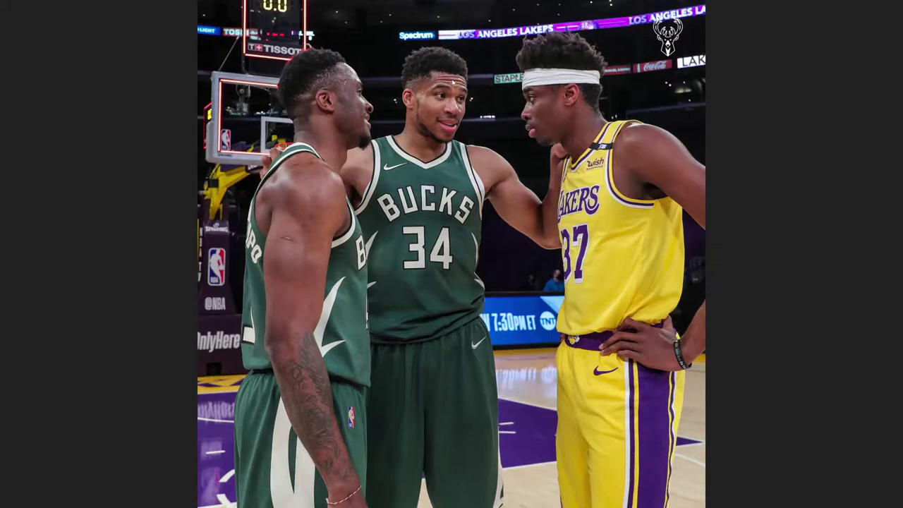
# Step: Compare the full-color source photo in the image viewer with the edited wallpaper in Photoshop
pyautogui.rightClick(453, 81)
pyautogui.click(819, 97)
pyautogui.press('super')
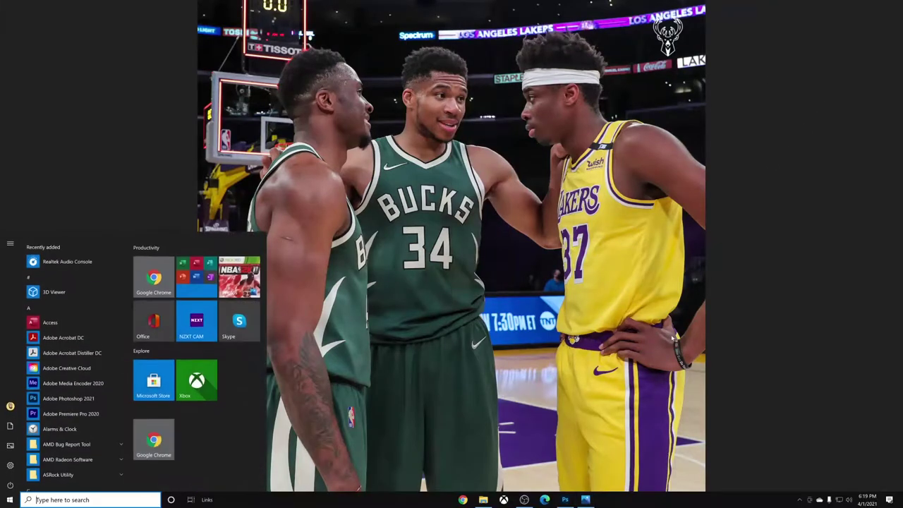
pyautogui.click(568, 499)
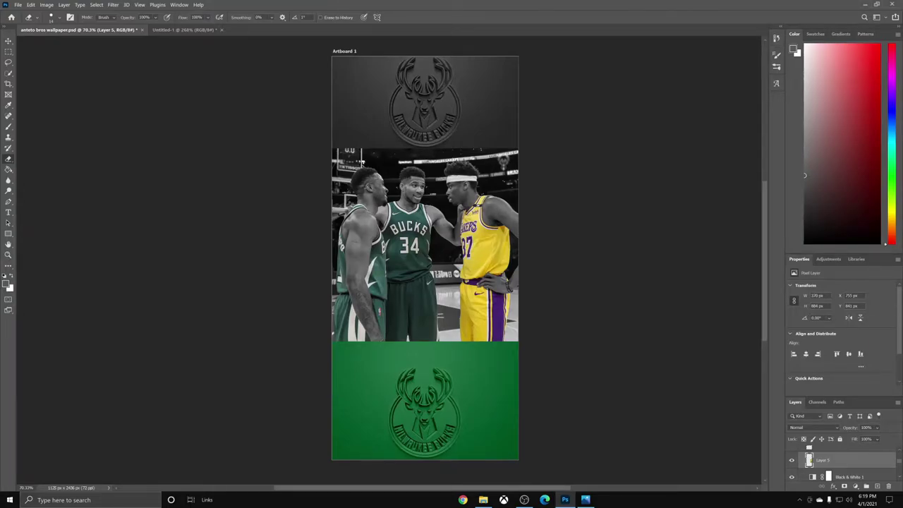
pyautogui.scroll(6, 415, 262)
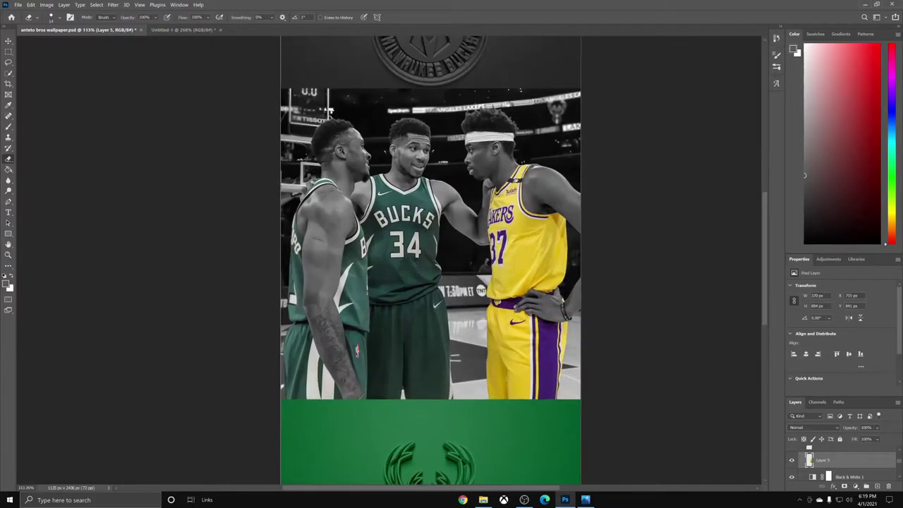
pyautogui.click(586, 500)
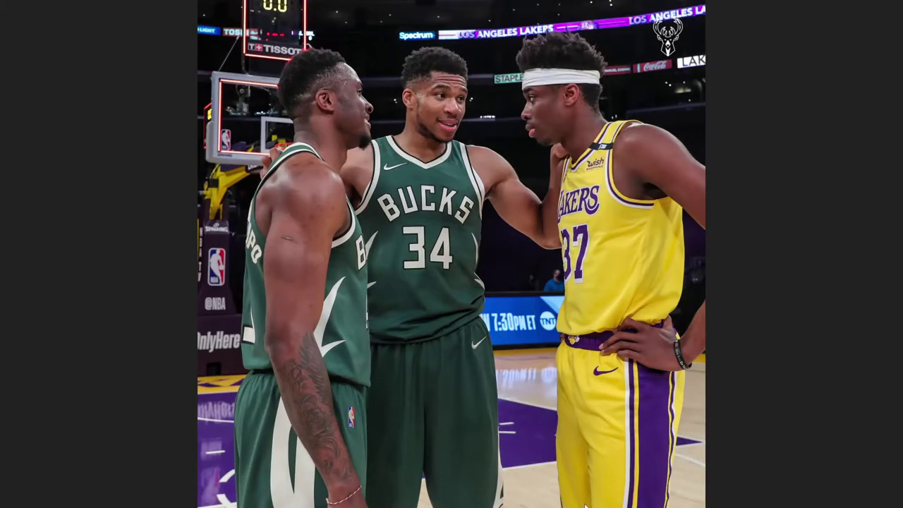
pyautogui.press('super')
pyautogui.press('super')
pyautogui.press('super')
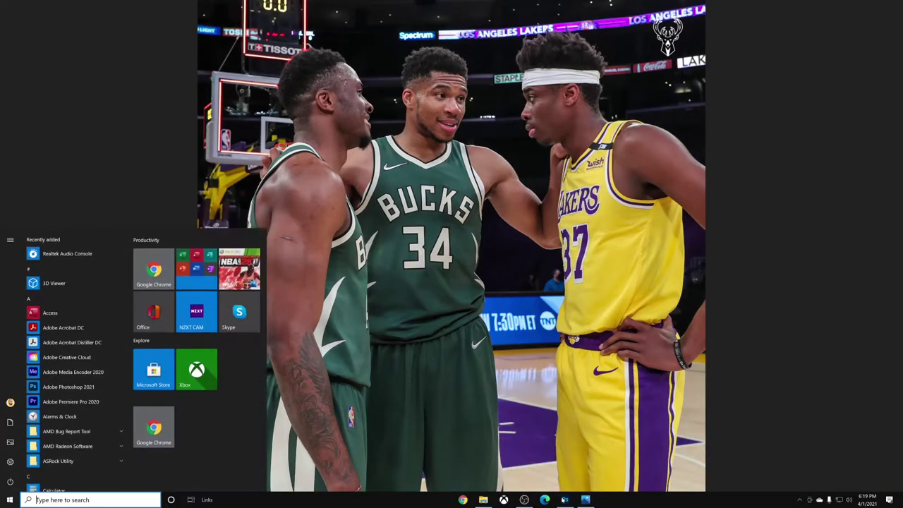
pyautogui.click(565, 499)
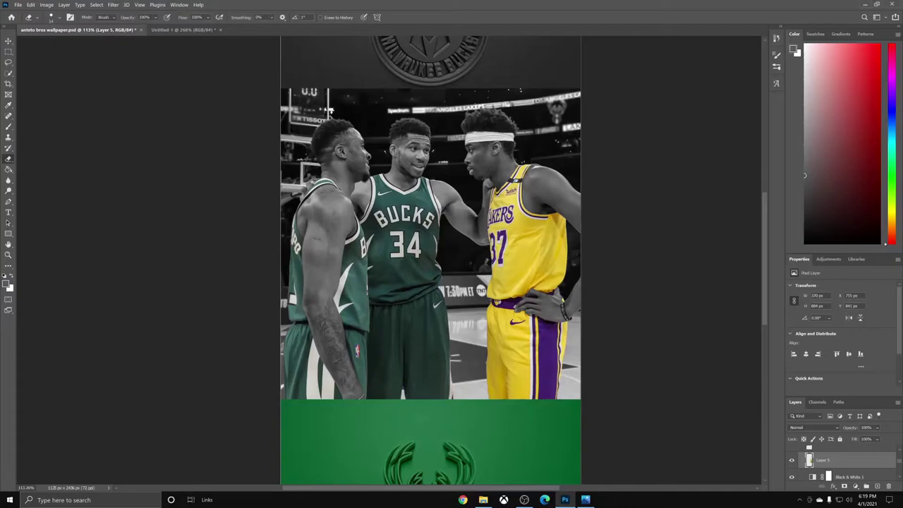
# Step: Examine the wallpaper's selectively colored jerseys up close, select Layer 3, and view the whole artboard
pyautogui.scroll(16, 450, 293)
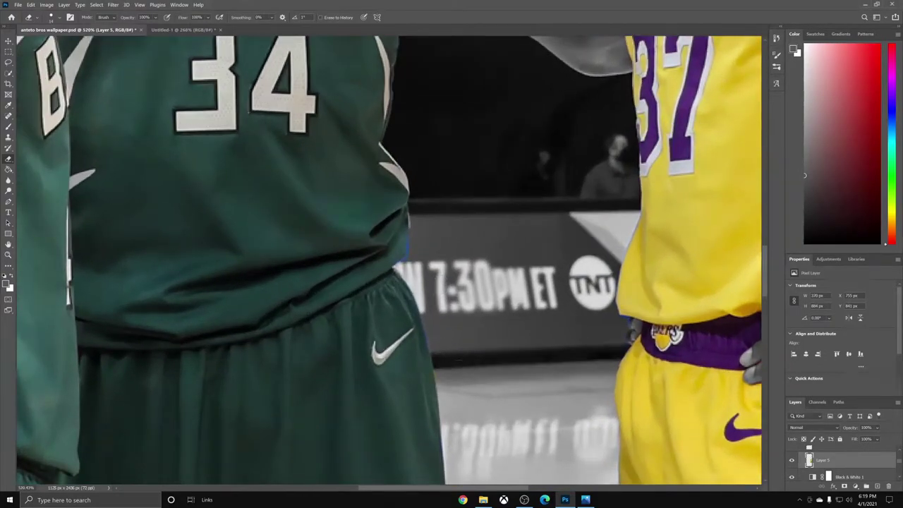
pyautogui.scroll(3, 839, 465)
pyautogui.scroll(-3, 840, 466)
pyautogui.scroll(3, 849, 466)
pyautogui.click(849, 462)
pyautogui.scroll(-1, 849, 463)
pyautogui.scroll(-2, 849, 464)
pyautogui.scroll(-1, 837, 462)
pyautogui.scroll(-10, 525, 304)
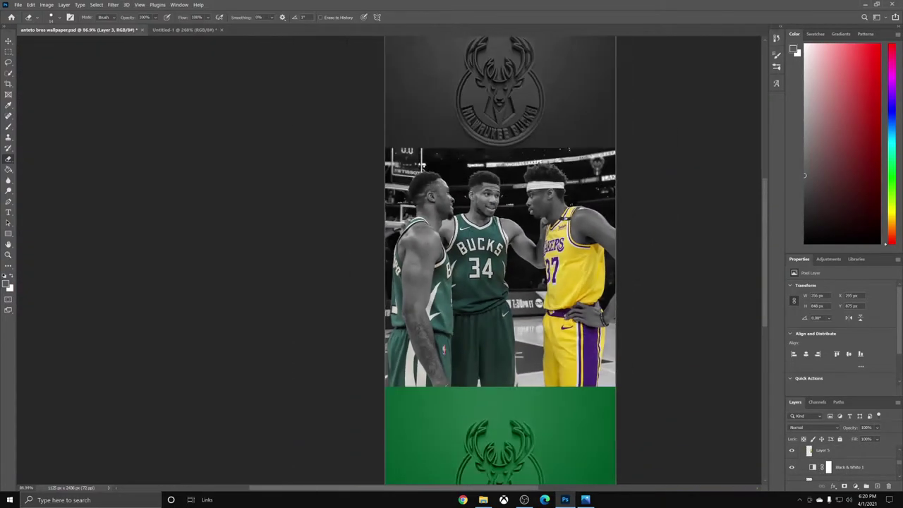
pyautogui.scroll(-4, 423, 165)
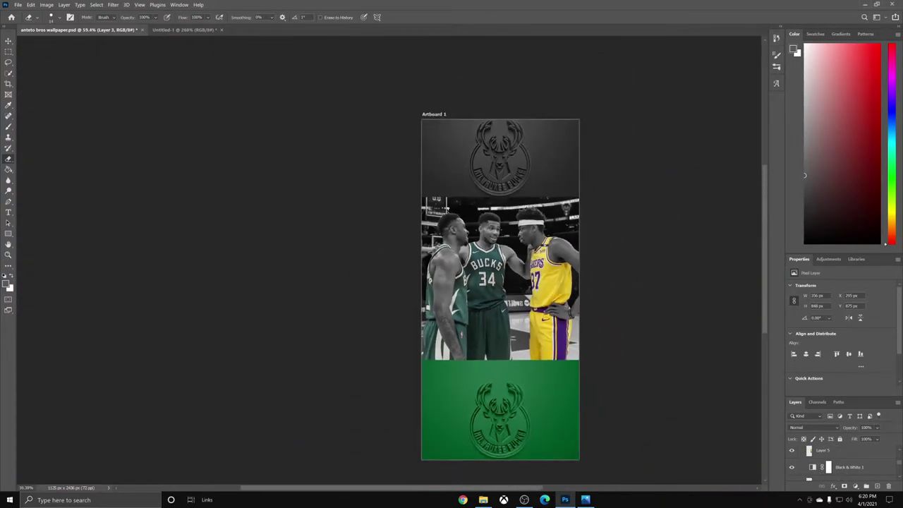
pyautogui.moveTo(290, 488); pyautogui.dragTo(344, 487)
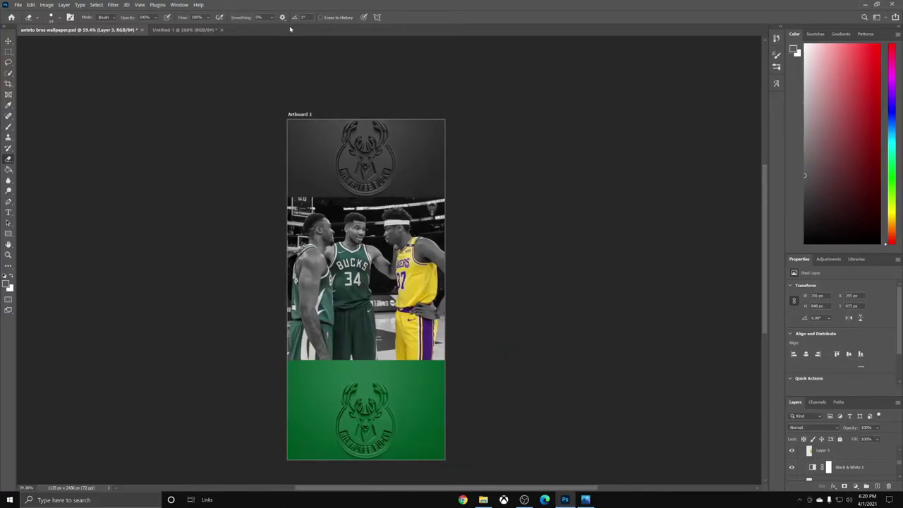
# Step: View the iPhone X mobile preset for a new document, 1125 x 2436 px at 72 ppi, without creating one
pyautogui.rightClick(252, 30)
pyautogui.click(303, 66)
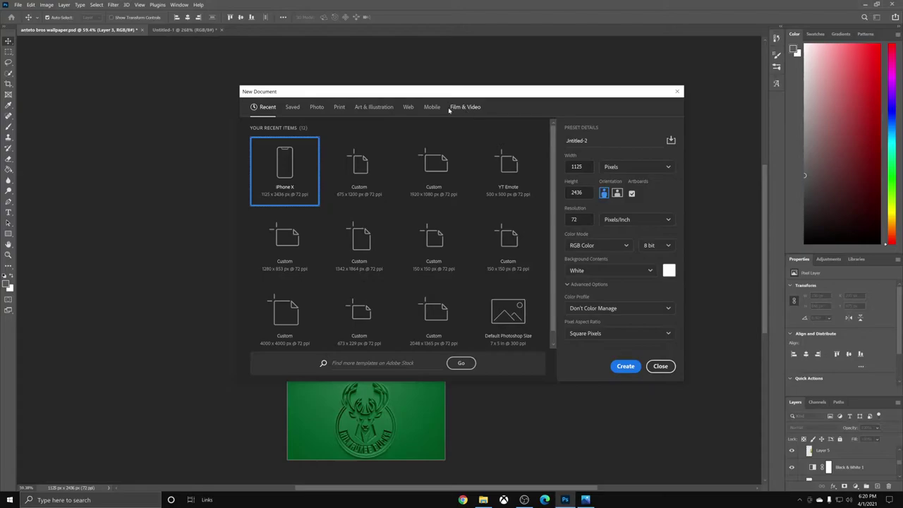
pyautogui.click(455, 107)
pyautogui.click(429, 107)
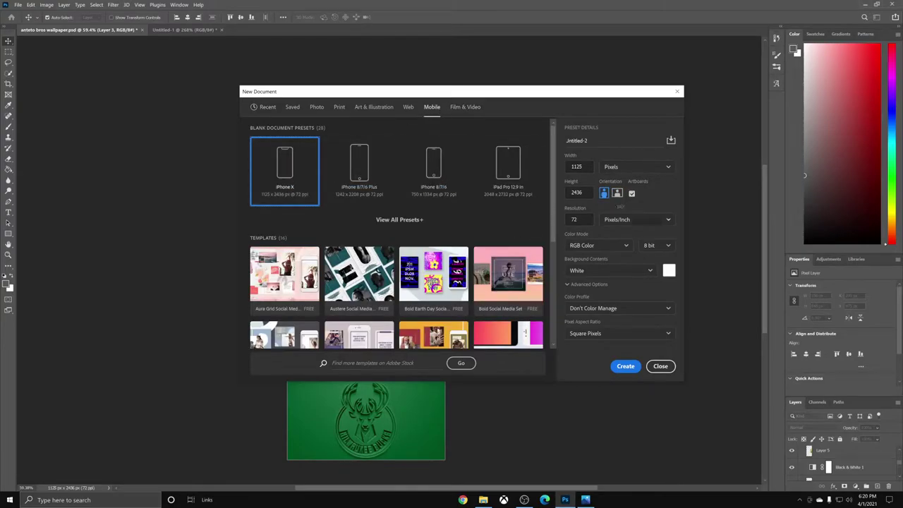
pyautogui.click(660, 366)
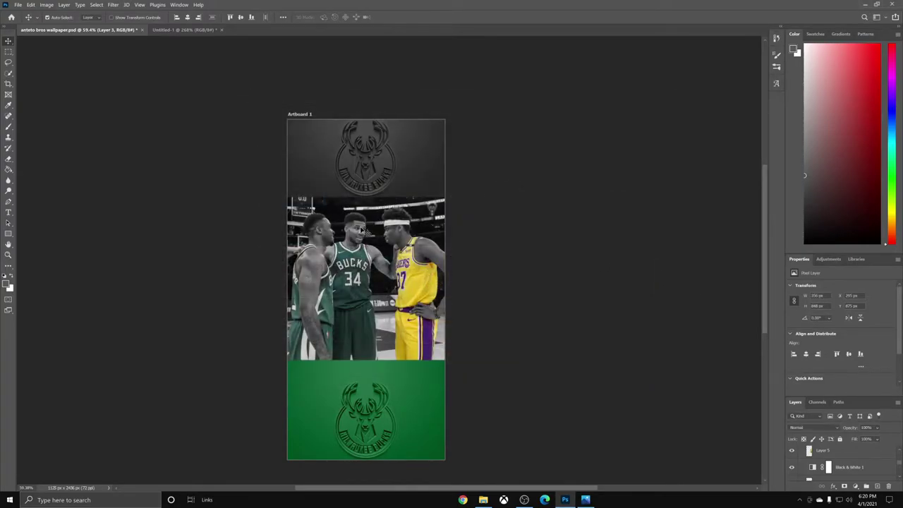
# Step: Hide the Black & White 1 adjustment layer of the wallpaper
pyautogui.moveTo(369, 208); pyautogui.dragTo(426, 172)
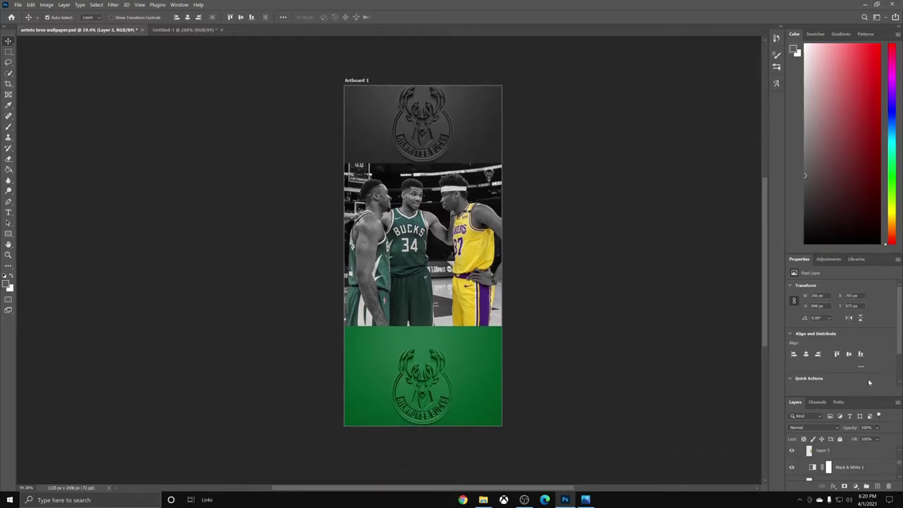
pyautogui.scroll(-1, 852, 463)
pyautogui.scroll(-1, 851, 463)
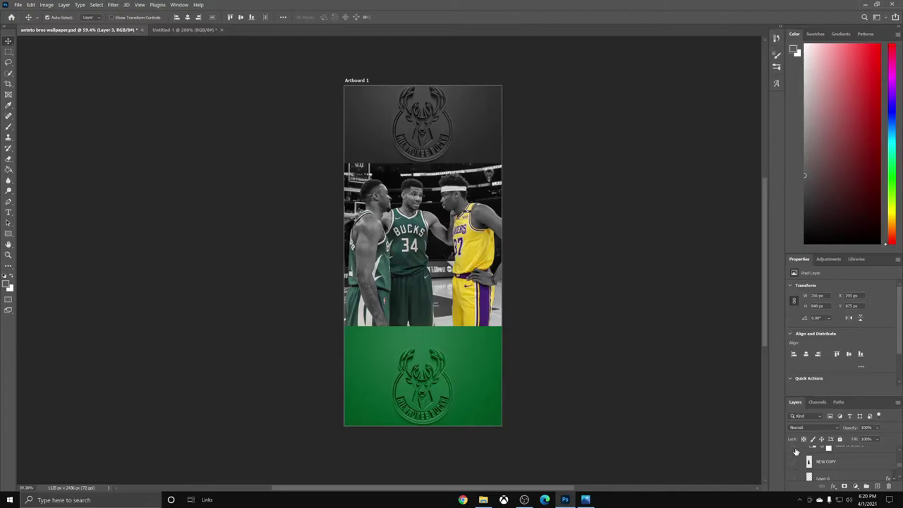
pyautogui.click(792, 452)
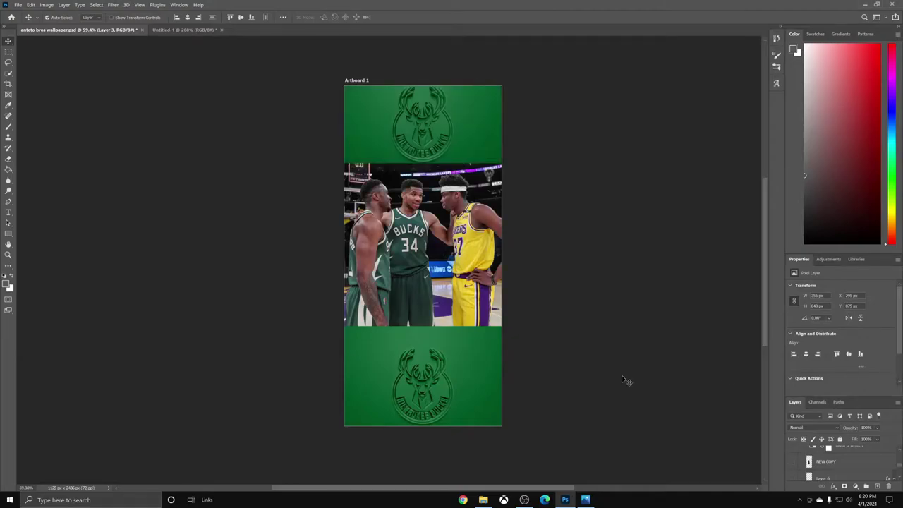
# Step: Hide Layer 2 copy and Layer 2, the green logo backgrounds above and below the photo
pyautogui.scroll(-3, 839, 469)
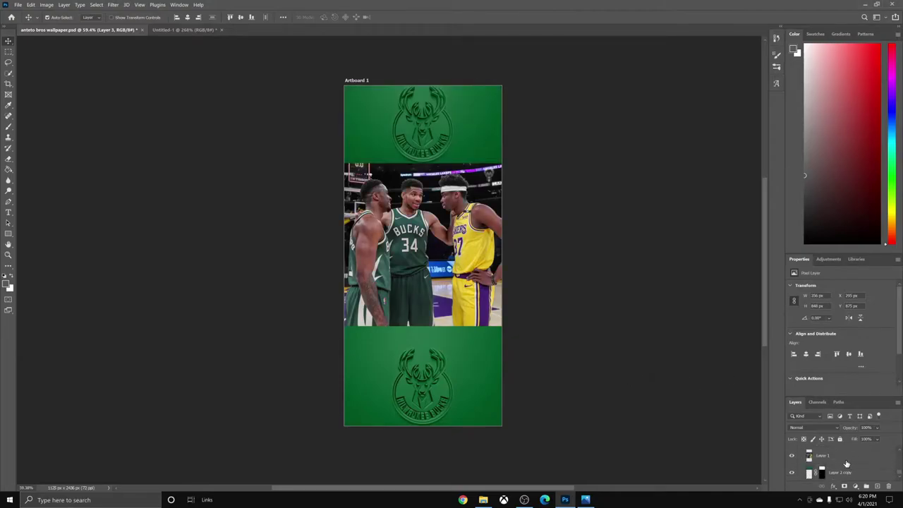
pyautogui.click(792, 473)
pyautogui.scroll(1, 793, 475)
pyautogui.scroll(-3, 794, 475)
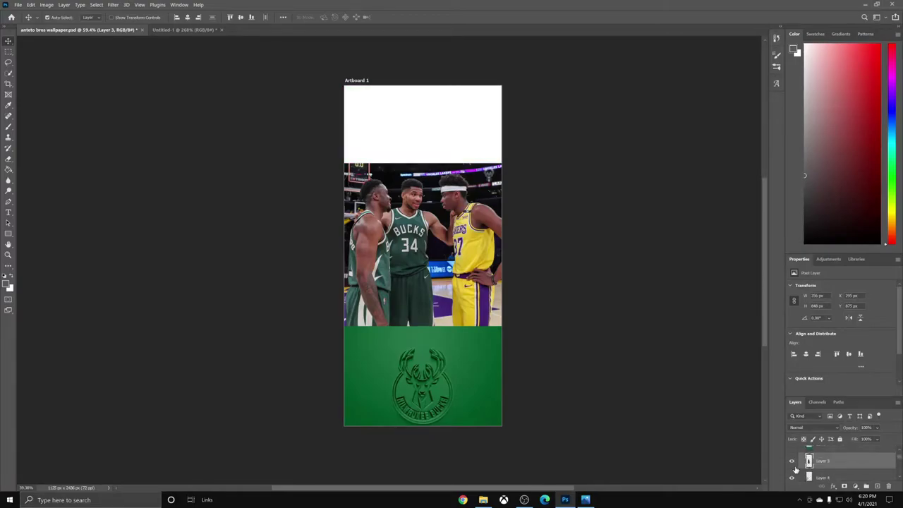
pyautogui.click(791, 455)
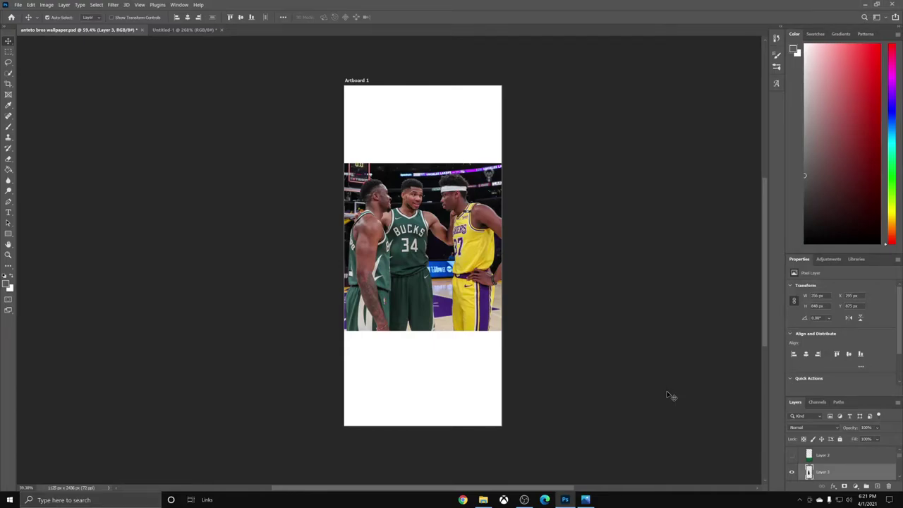
# Step: Show Layer 2 again, try moving its green logo background slightly up over the photo, and undo the move
pyautogui.click(791, 455)
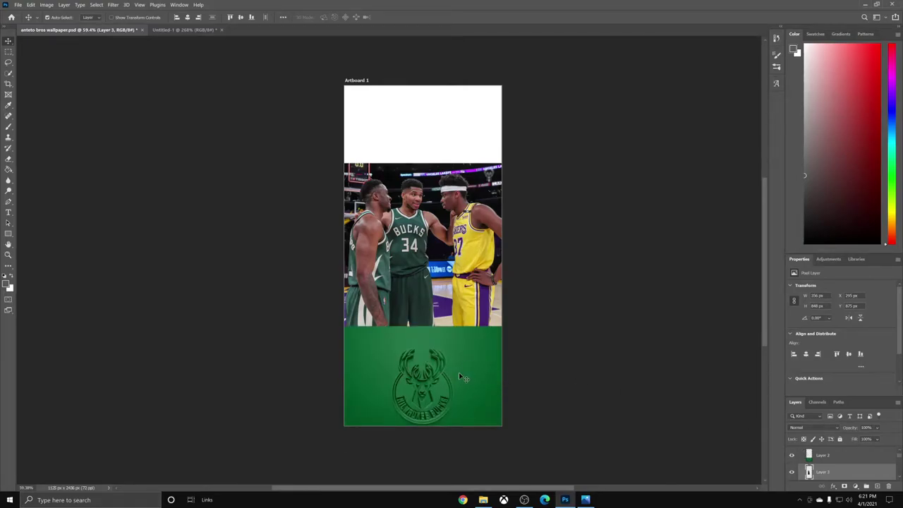
pyautogui.moveTo(457, 373); pyautogui.dragTo(458, 365)
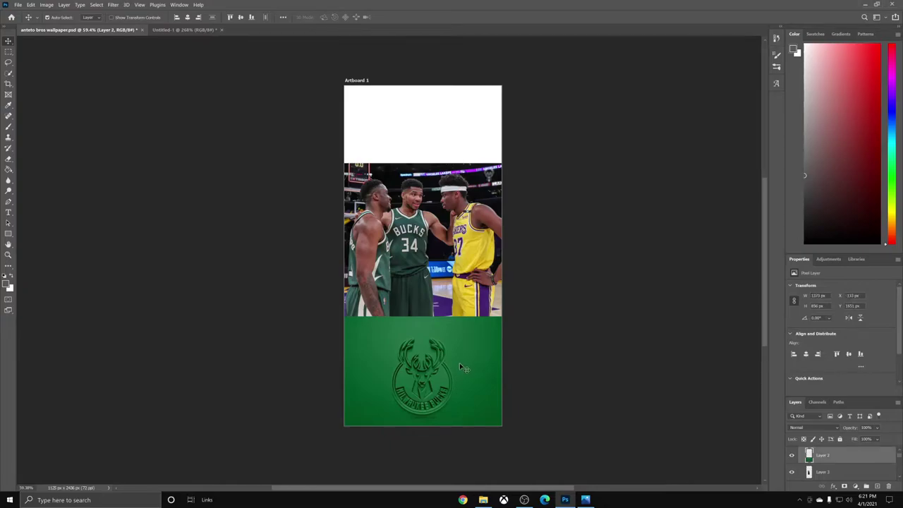
pyautogui.hotkey('ctrl', 'z')
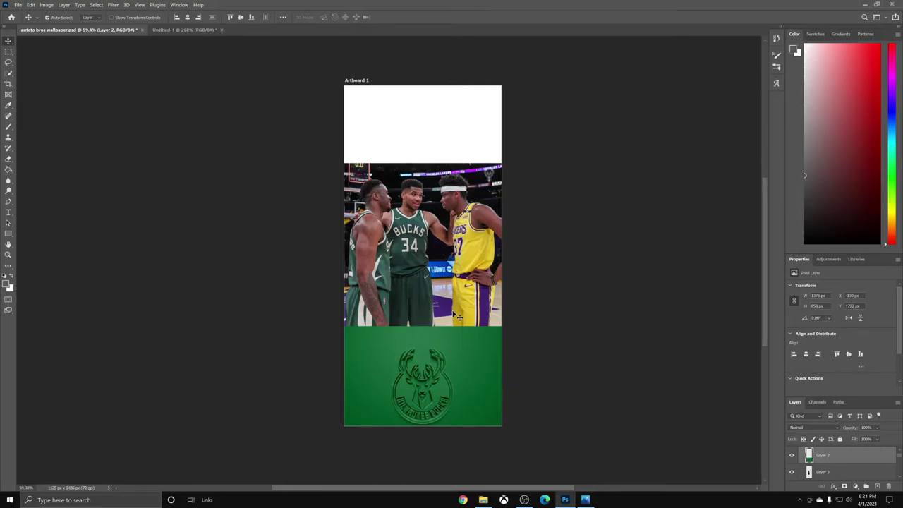
# Step: Show Layer 2 copy, the green logo background above the photo
pyautogui.scroll(-5, 883, 469)
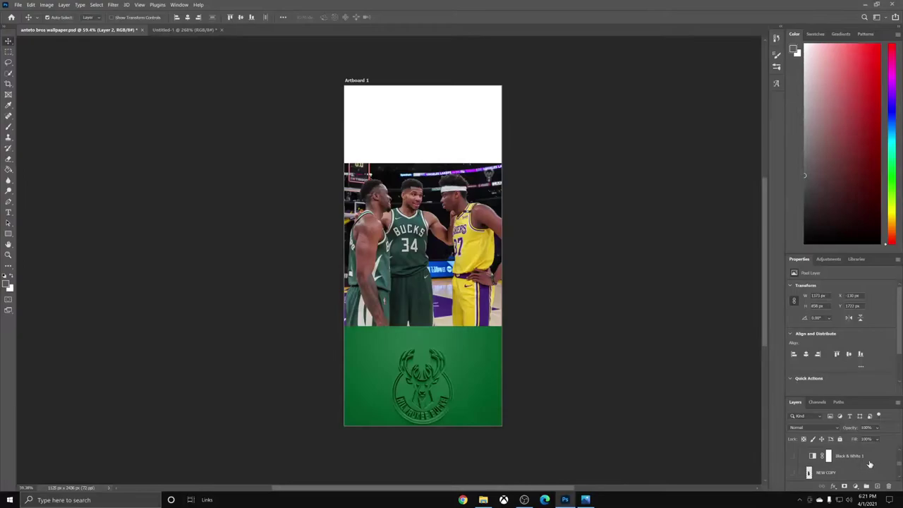
pyautogui.scroll(3, 866, 466)
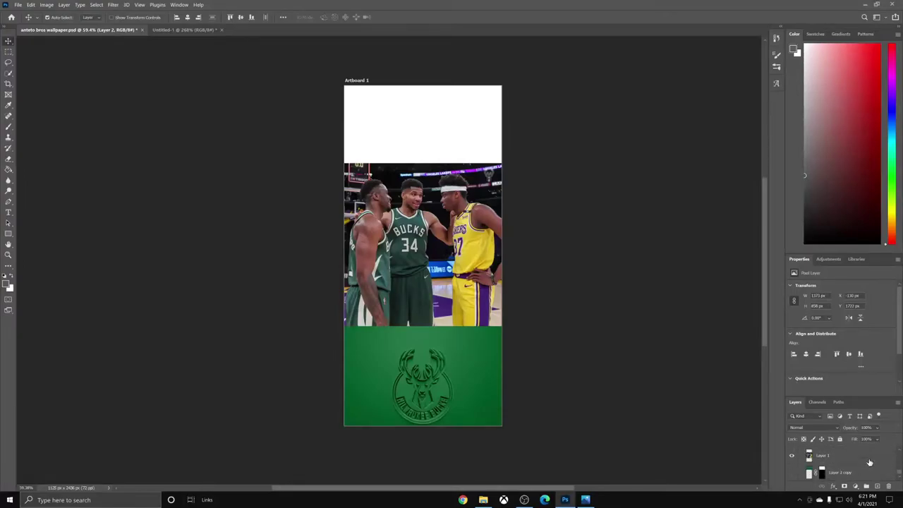
pyautogui.click(792, 474)
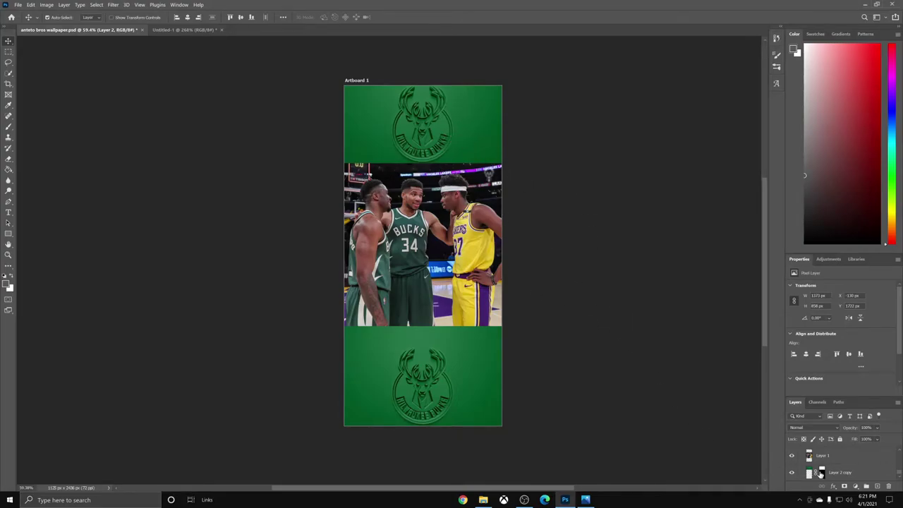
# Step: Select the photo on Layer 1, view the available adjustments including Black & White, and return to its properties
pyautogui.scroll(1, 839, 466)
pyautogui.click(841, 466)
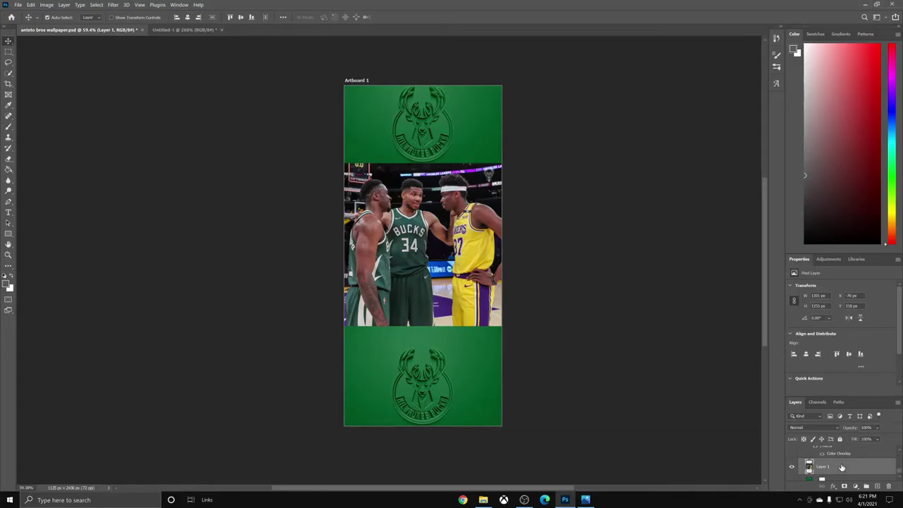
pyautogui.click(828, 259)
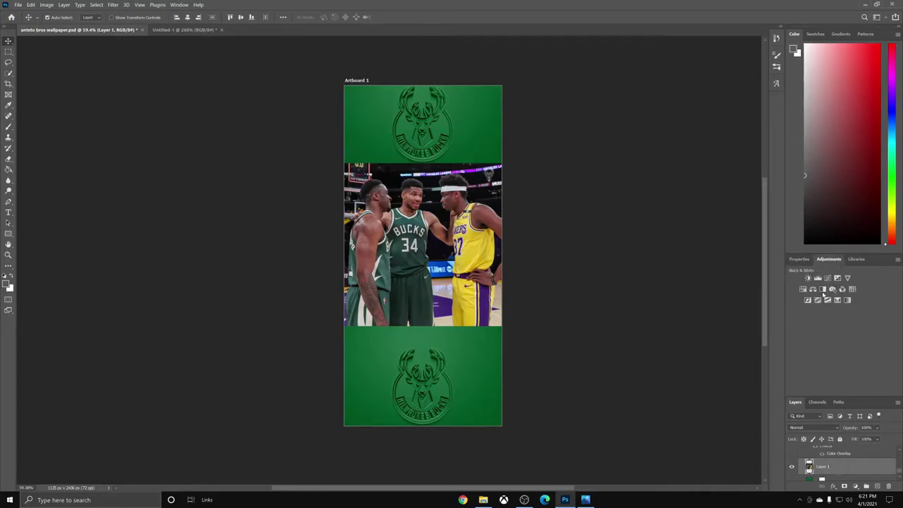
pyautogui.click(799, 259)
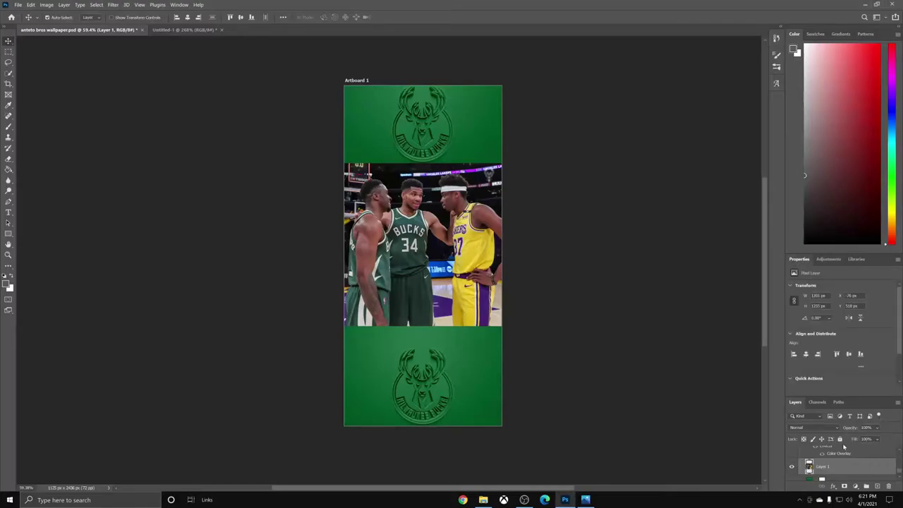
# Step: Delete the hidden Layer 6 together with its Color Overlay effect
pyautogui.scroll(3, 836, 467)
pyautogui.scroll(-2, 843, 464)
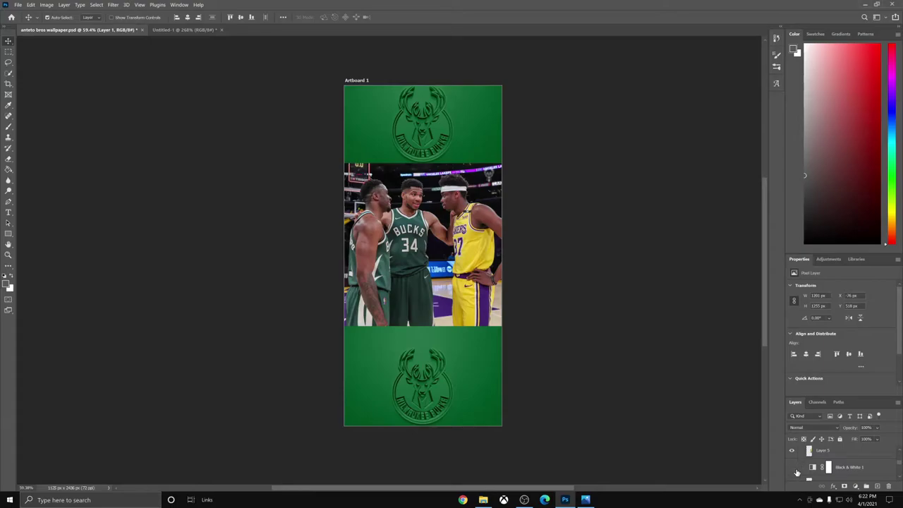
pyautogui.scroll(1, 832, 468)
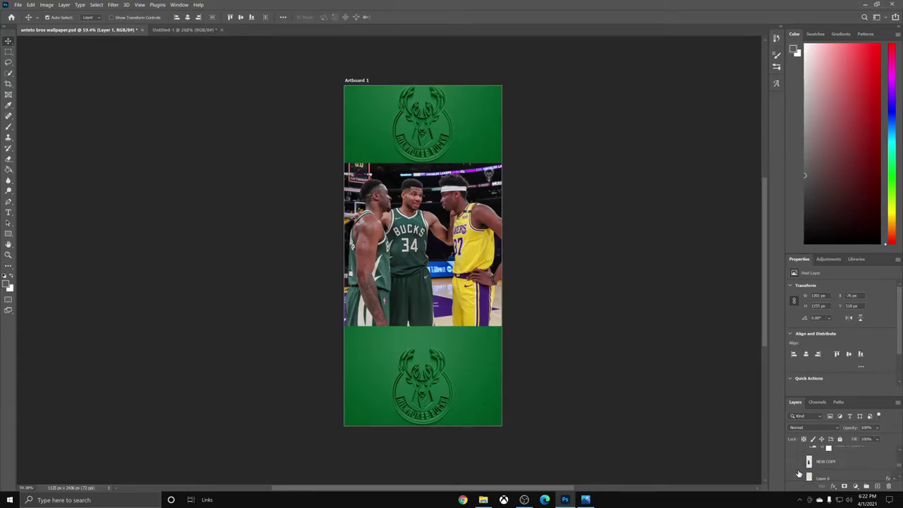
pyautogui.click(846, 458)
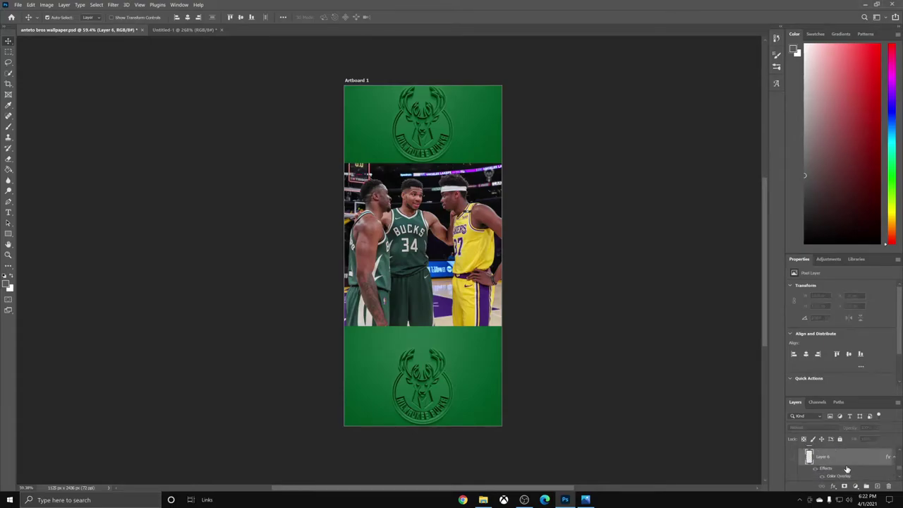
pyautogui.scroll(1, 850, 457)
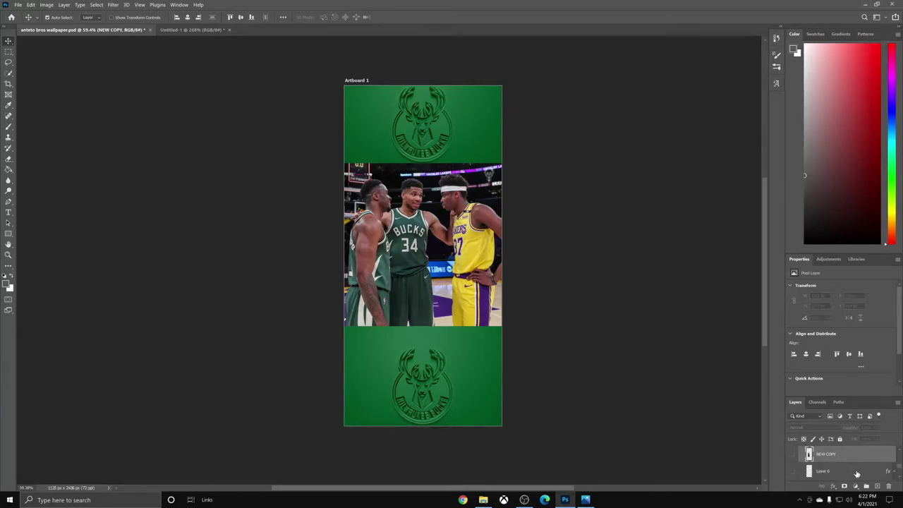
pyautogui.scroll(-1, 855, 474)
pyautogui.press('Delete')
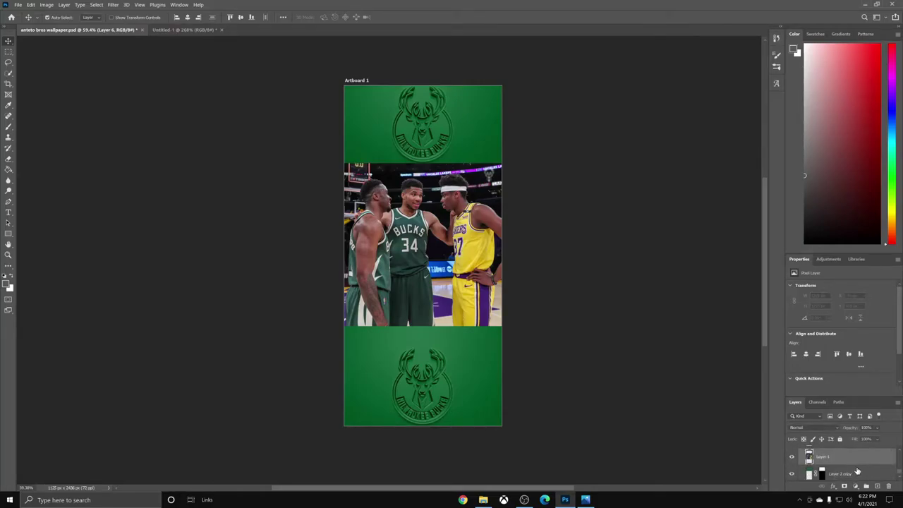
# Step: Select the NEW COPY layer and briefly show the Black & White 1 adjustment over the photo before hiding it again
pyautogui.scroll(2, 860, 467)
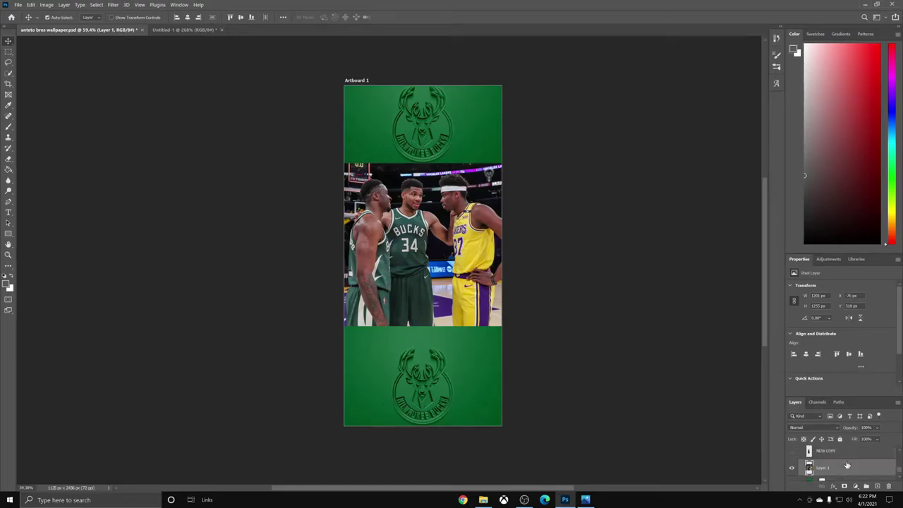
pyautogui.click(858, 466)
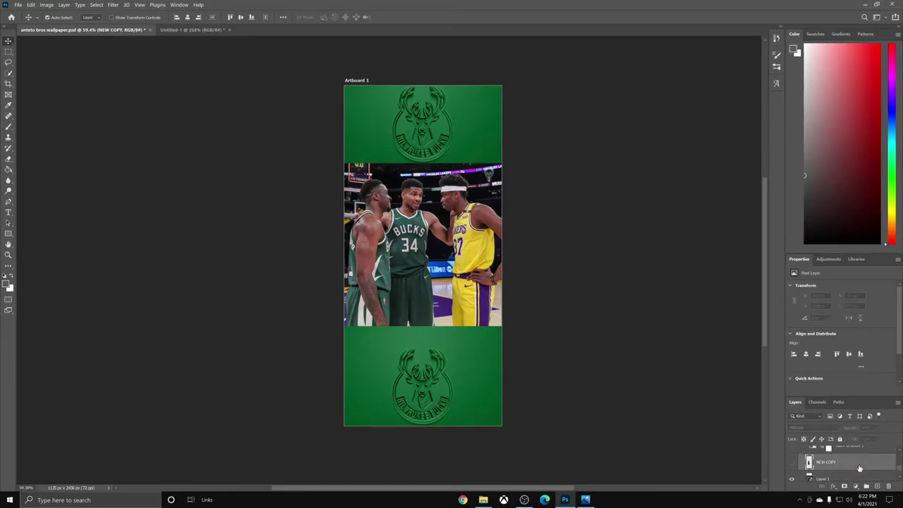
pyautogui.scroll(3, 859, 468)
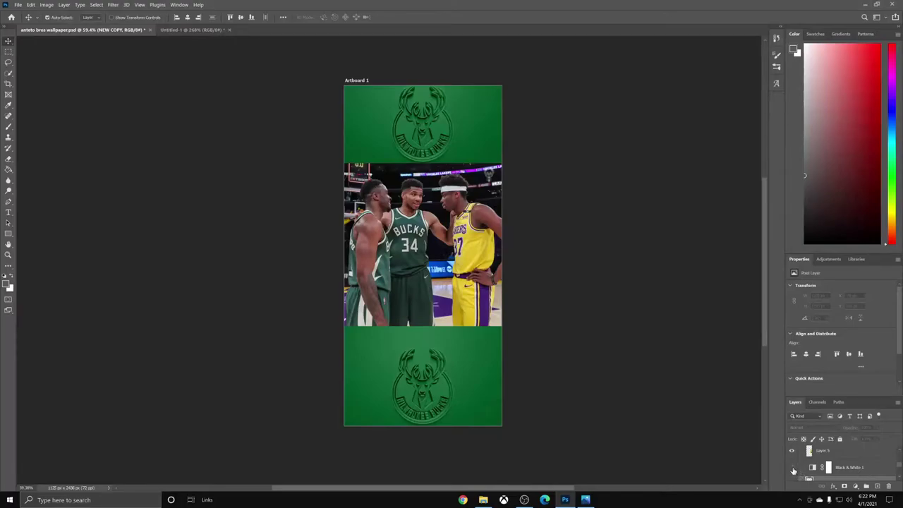
pyautogui.click(792, 468)
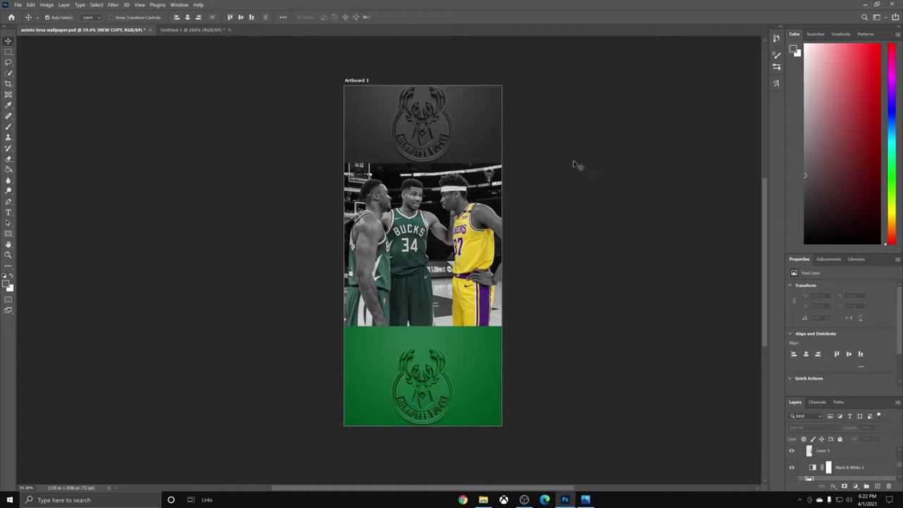
pyautogui.click(792, 468)
pyautogui.scroll(-2, 796, 469)
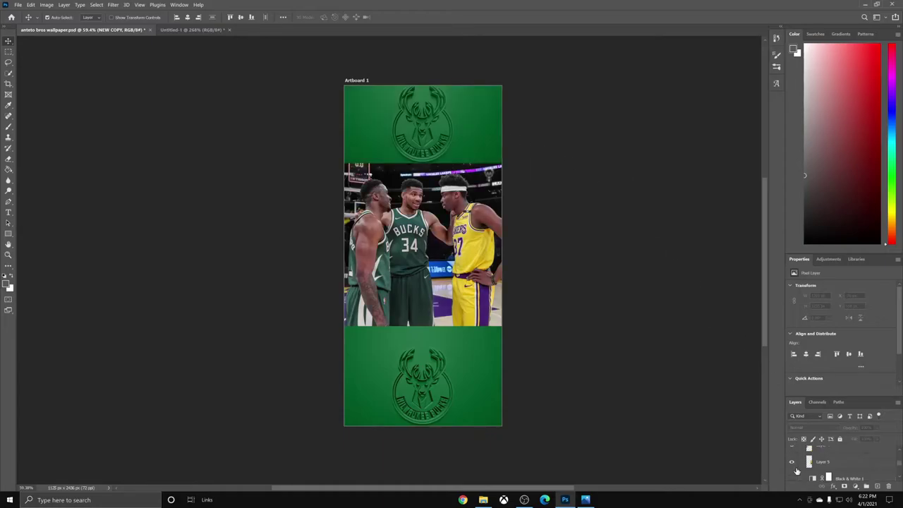
# Step: With the colored uniform layers hidden, view the photo under the Black & White 1 adjustment and hide the adjustment again
pyautogui.scroll(3, 793, 469)
pyautogui.scroll(-2, 794, 473)
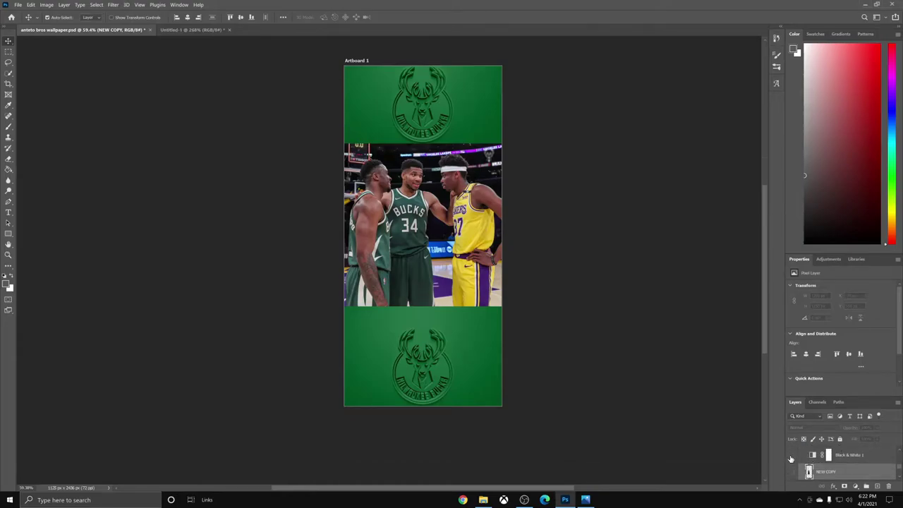
pyautogui.click(791, 457)
pyautogui.scroll(1, 599, 276)
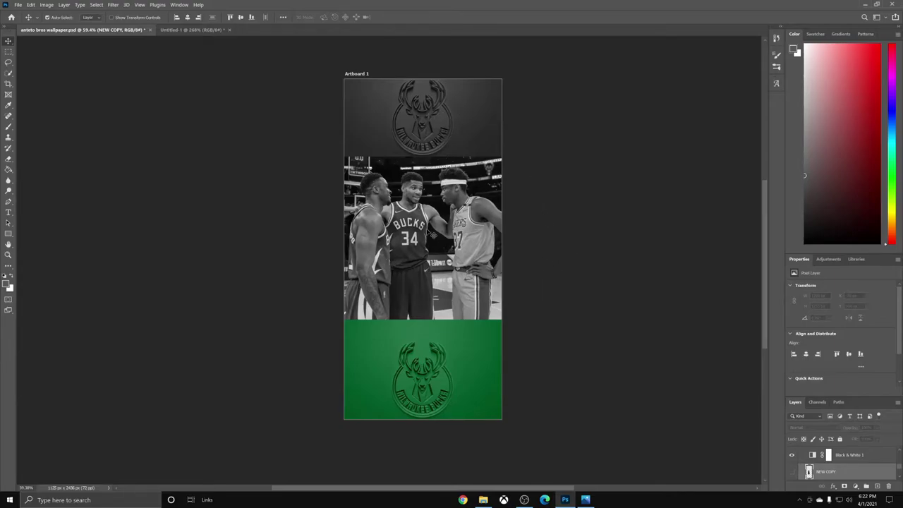
pyautogui.scroll(-1, 837, 469)
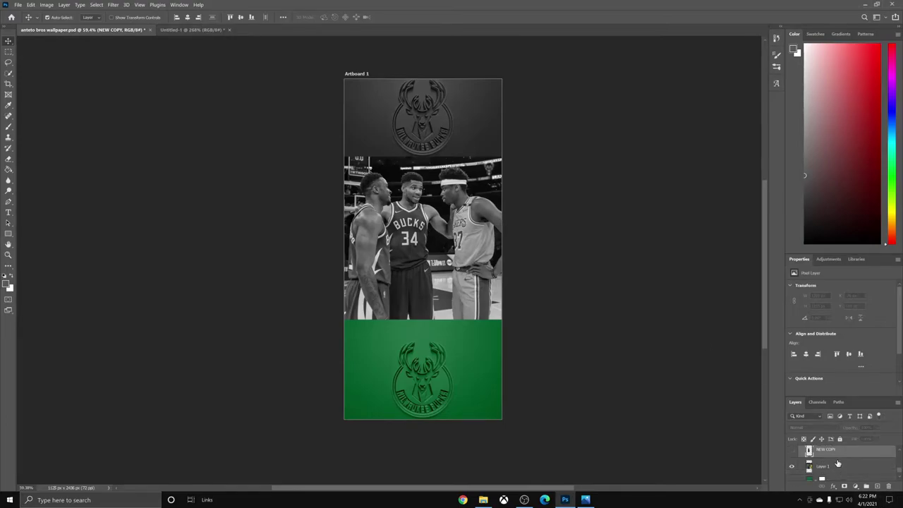
pyautogui.scroll(2, 838, 464)
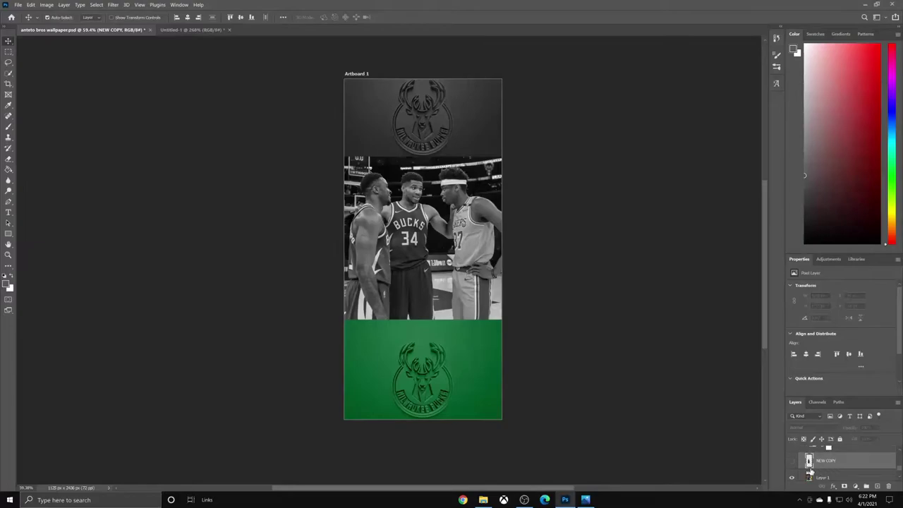
pyautogui.click(792, 467)
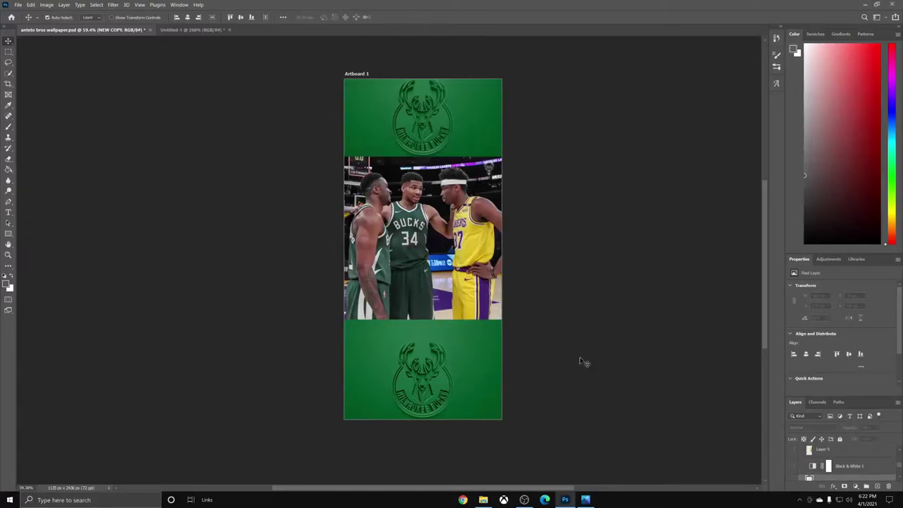
# Step: Roughly select the yellow Lakers uniform in the photo on Layer 1 with the Quick Selection tool
pyautogui.scroll(5, 439, 231)
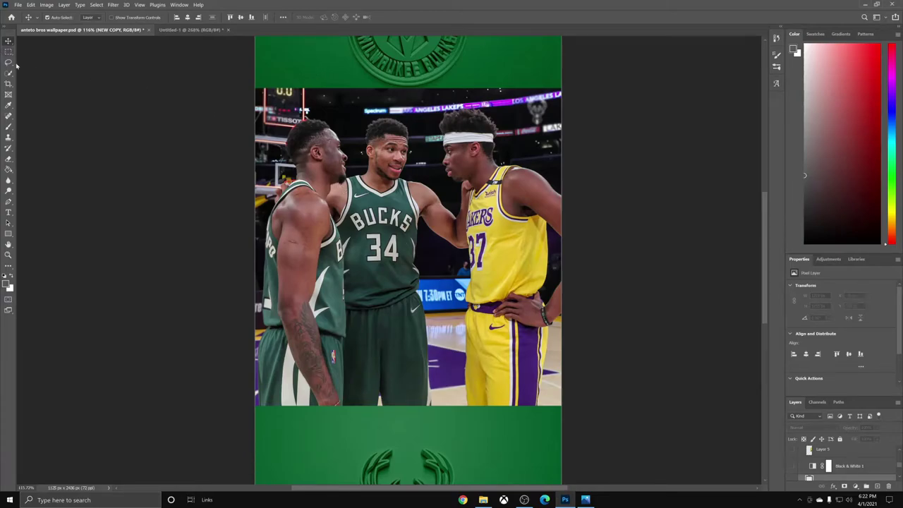
pyautogui.click(9, 73)
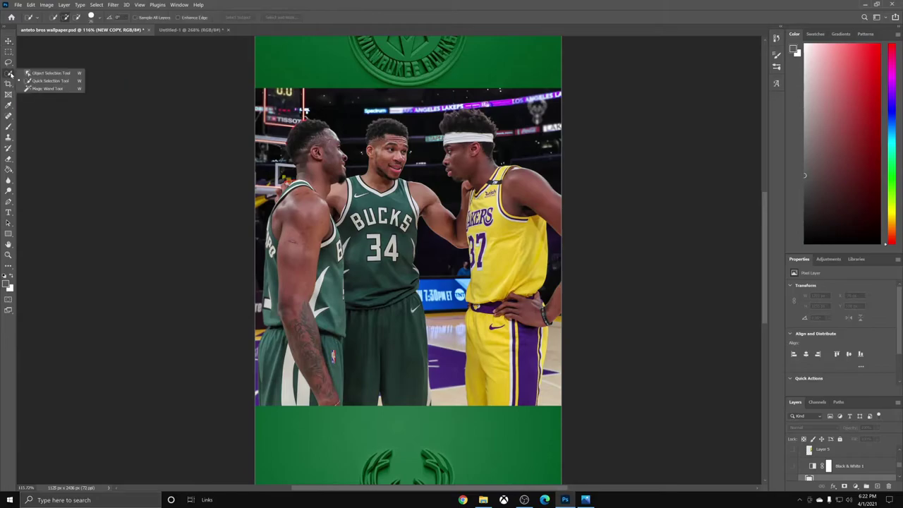
pyautogui.click(30, 82)
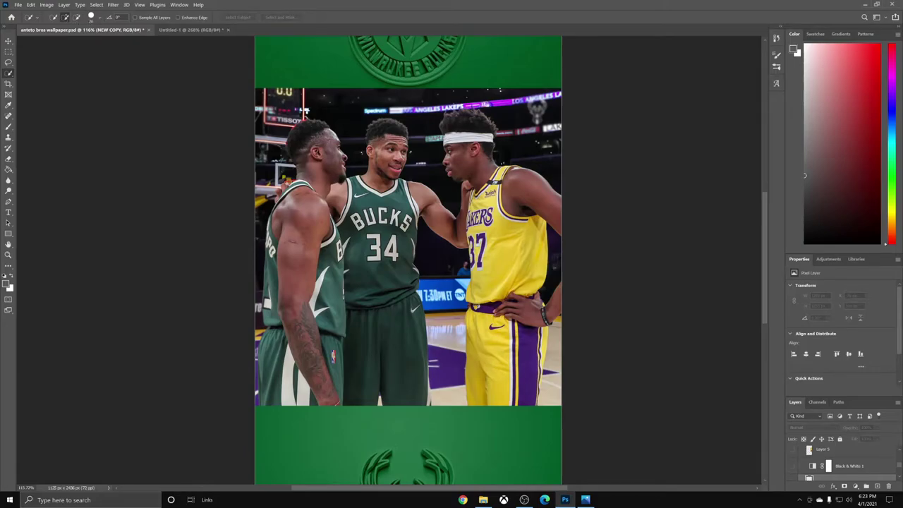
pyautogui.scroll(-3, 858, 465)
pyautogui.click(858, 456)
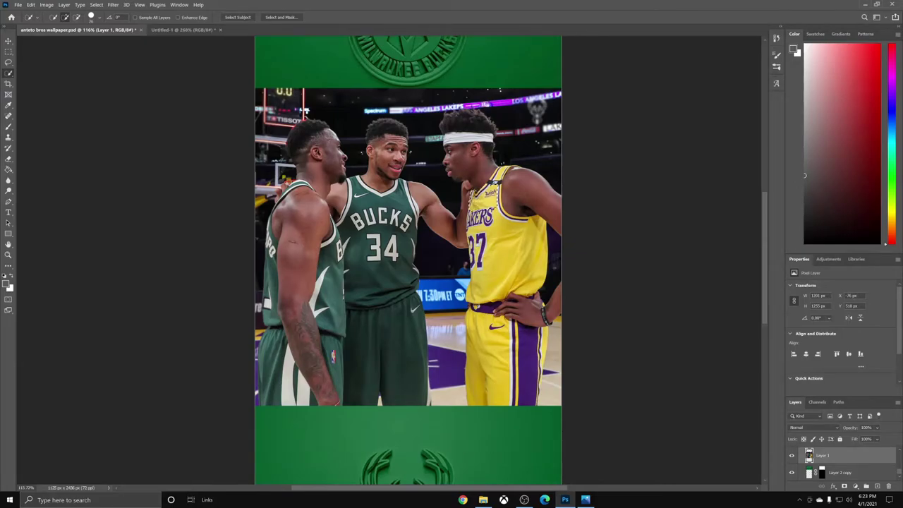
pyautogui.moveTo(479, 255)
pyautogui.mouseDown()
pyautogui.moveTo(489, 213)
pyautogui.moveTo(490, 310)
pyautogui.moveTo(508, 296)
pyautogui.moveTo(511, 405)
pyautogui.moveTo(526, 385)
pyautogui.moveTo(537, 328)
pyautogui.moveTo(540, 372)
pyautogui.mouseUp()
pyautogui.moveTo(525, 194); pyautogui.dragTo(550, 296)
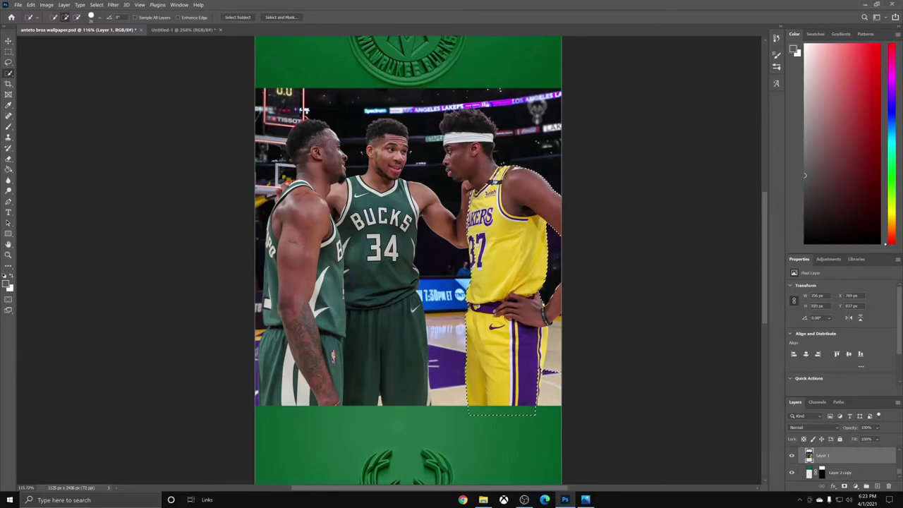
# Step: Subtract the Lakers player's bare shoulder and upper arm from the uniform selection
pyautogui.scroll(5, 504, 178)
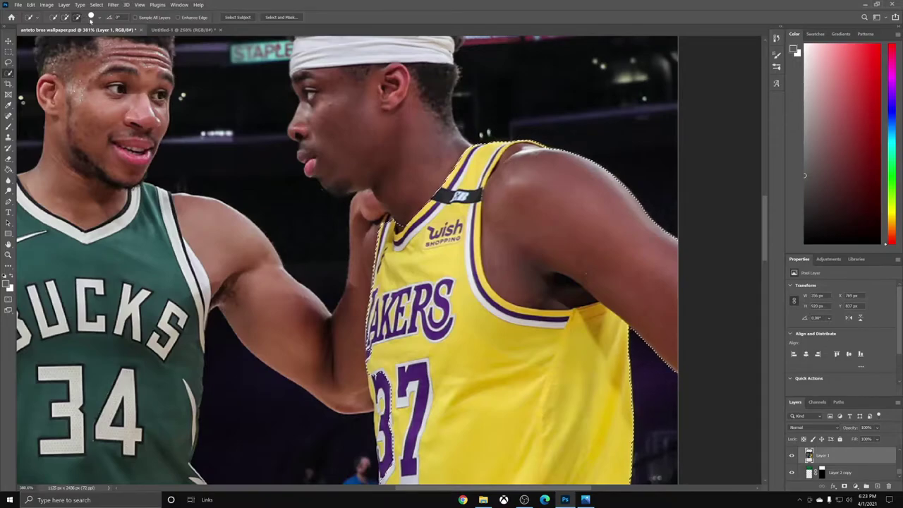
pyautogui.click(553, 138)
pyautogui.moveTo(599, 264); pyautogui.dragTo(489, 204)
pyautogui.click(490, 197)
pyautogui.moveTo(547, 227); pyautogui.dragTo(474, 209)
pyautogui.click(479, 211)
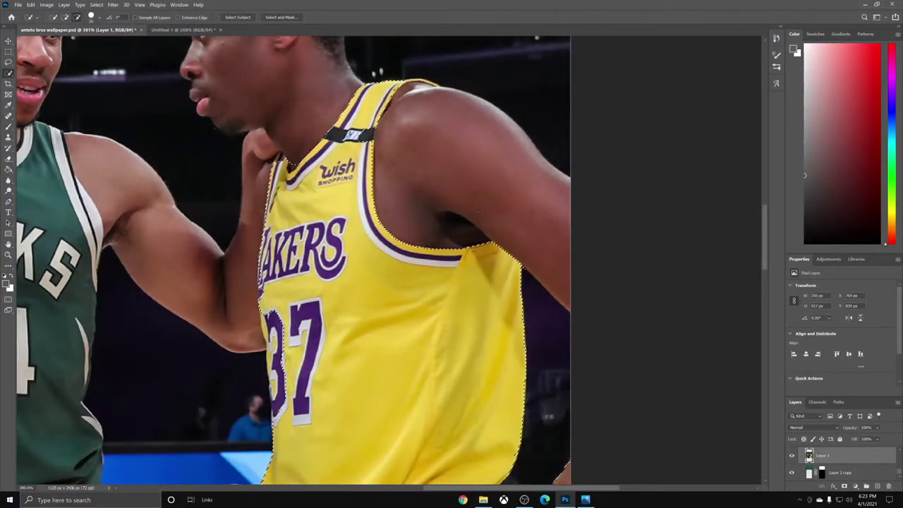
# Step: Try adding the dark background above the Lakers player's shoulder to the selection, and subtract that area again
pyautogui.click(65, 17)
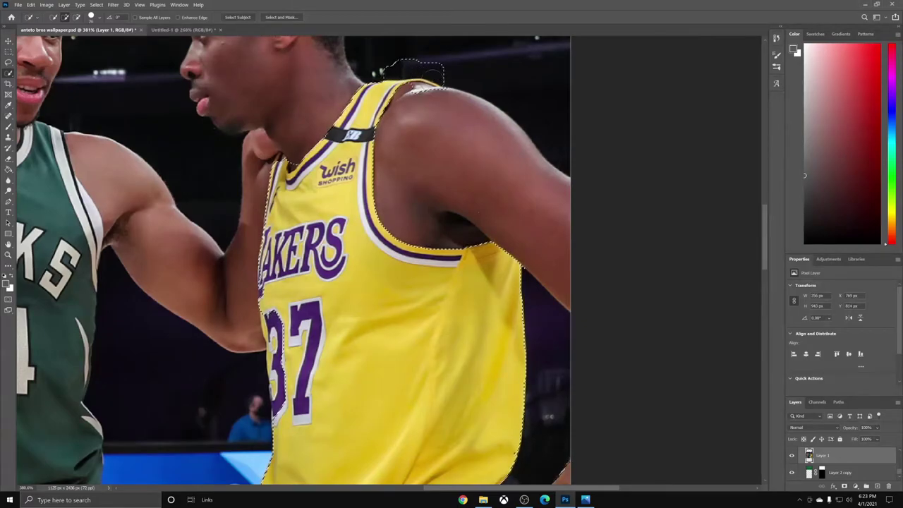
pyautogui.click(76, 17)
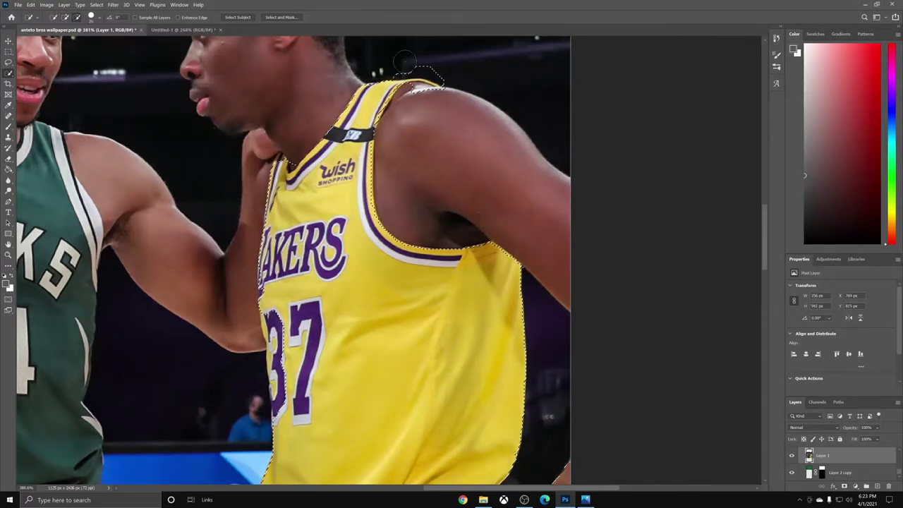
pyautogui.click(428, 81)
pyautogui.moveTo(570, 276); pyautogui.dragTo(516, 149)
pyautogui.moveTo(374, 153); pyautogui.dragTo(507, 250)
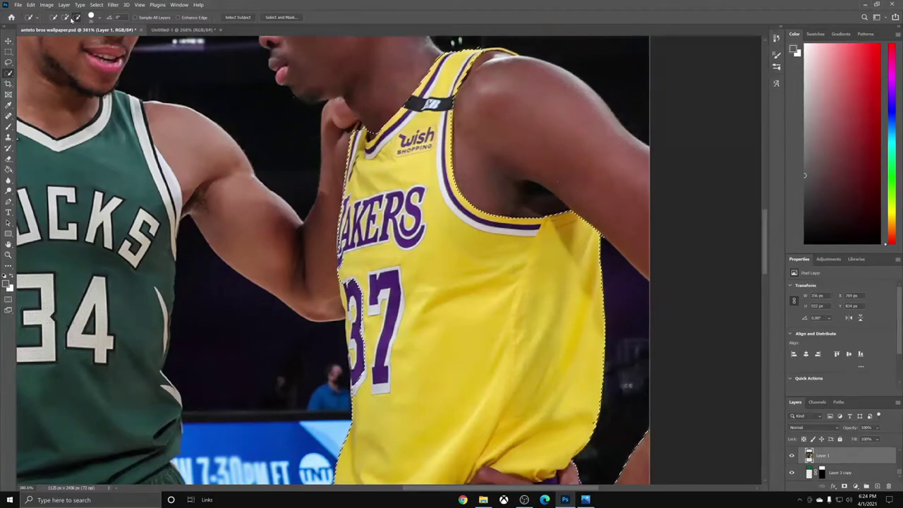
# Step: Using a 14 px selection brush, subtract the court background and the forearm beside the yellow shorts from the selection
pyautogui.click(100, 17)
pyautogui.moveTo(62, 40); pyautogui.dragTo(59, 43)
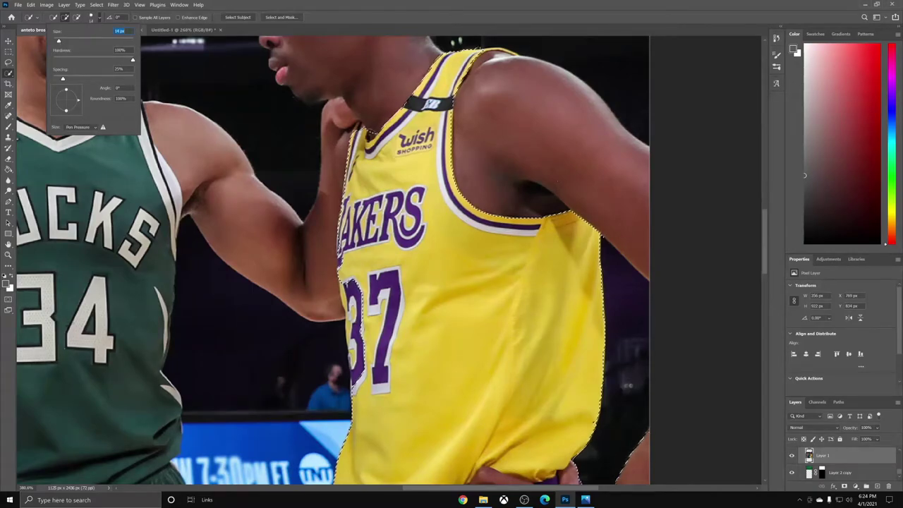
pyautogui.press('Return')
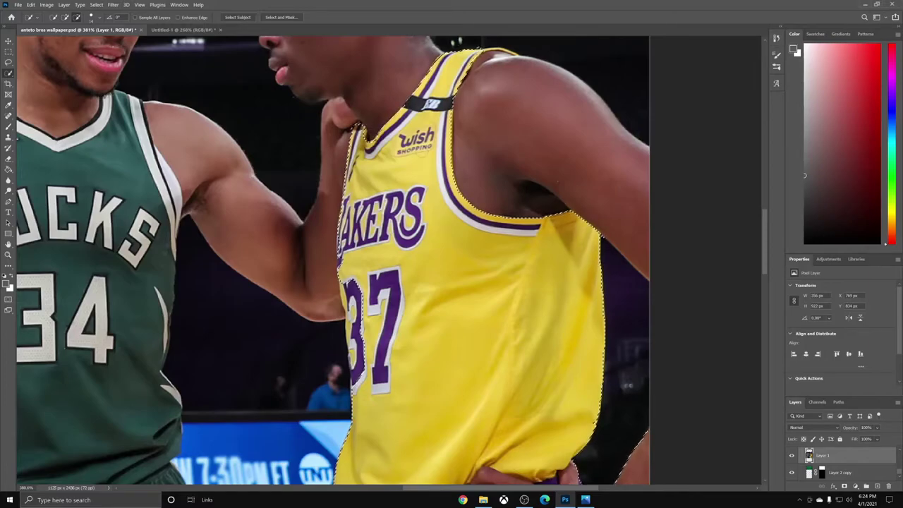
pyautogui.moveTo(500, 283); pyautogui.dragTo(500, 162)
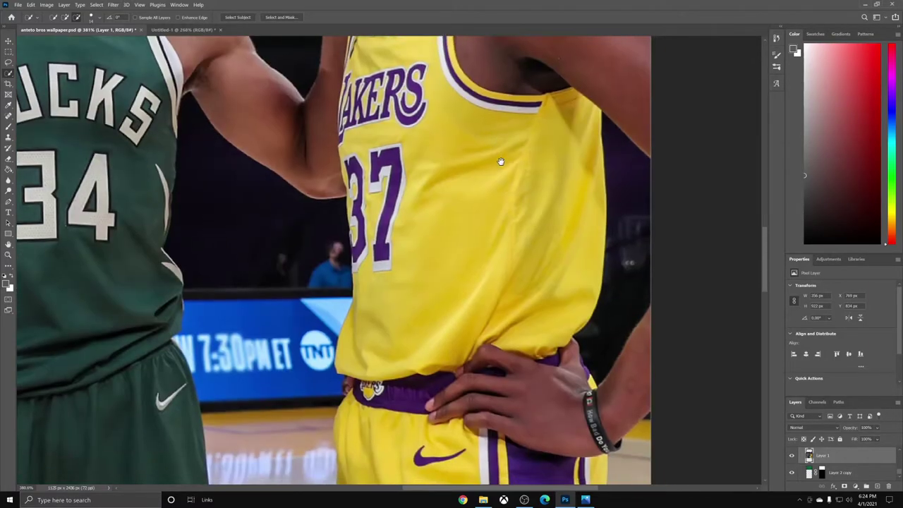
pyautogui.moveTo(484, 284); pyautogui.dragTo(304, 129)
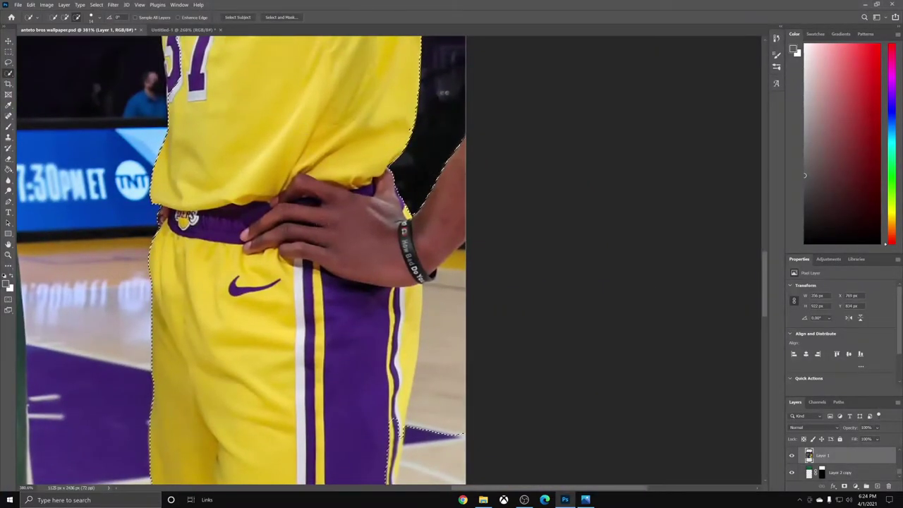
pyautogui.moveTo(459, 463); pyautogui.dragTo(444, 395)
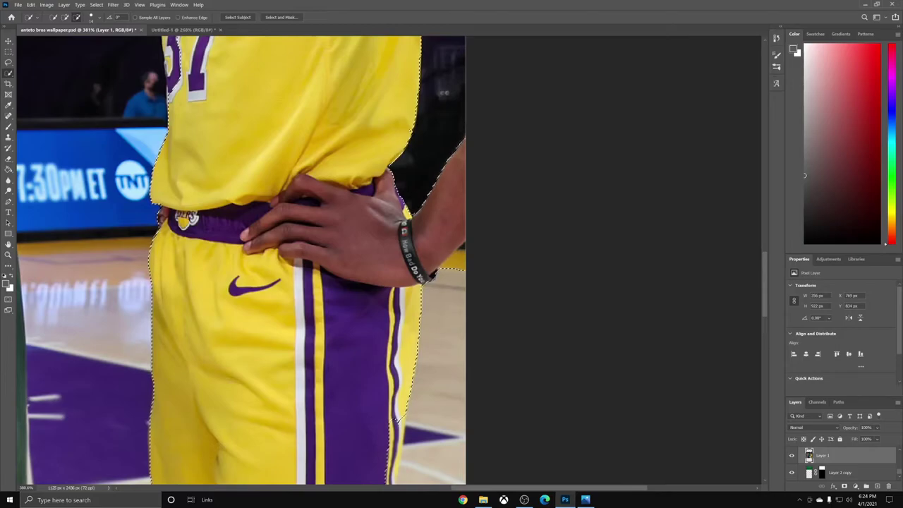
pyautogui.click(451, 233)
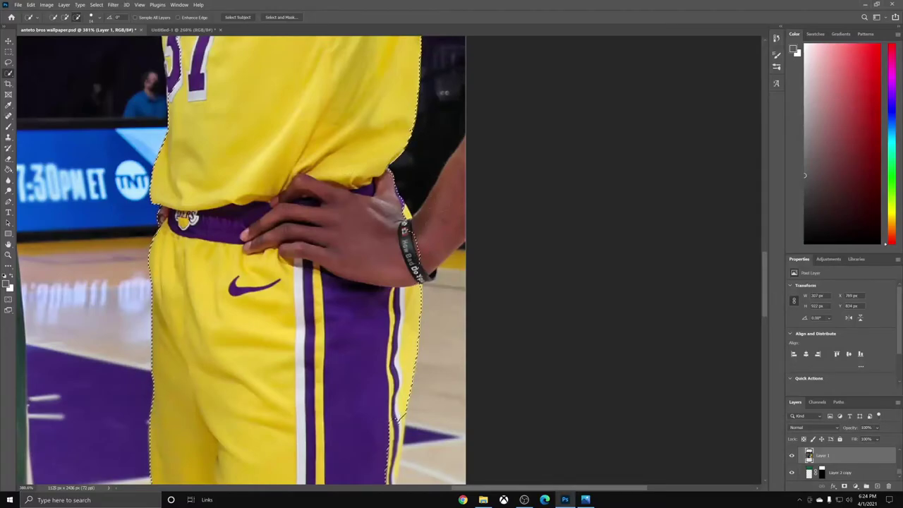
pyautogui.moveTo(288, 247); pyautogui.dragTo(386, 238)
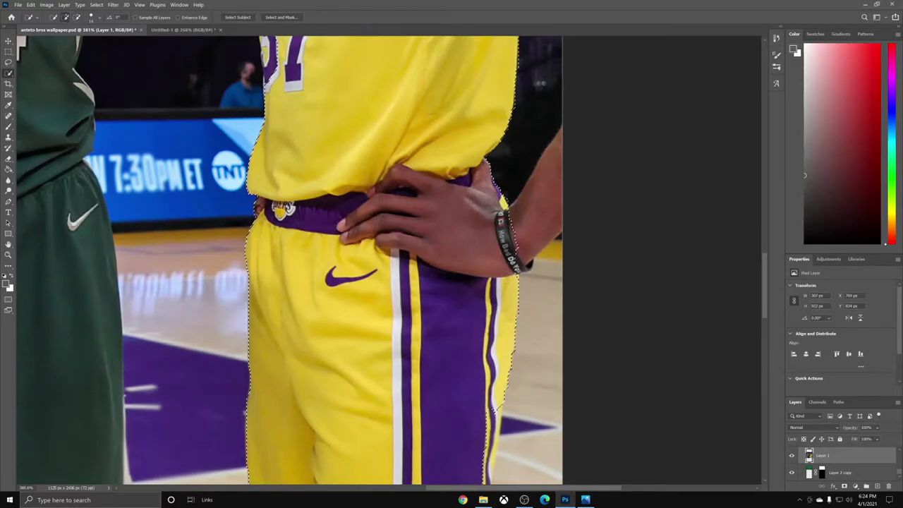
# Step: Add the missed outer edge of the lower shorts to the selection, and restore the yellow leg area after a trial subtraction
pyautogui.click(76, 17)
pyautogui.scroll(-4, 181, 139)
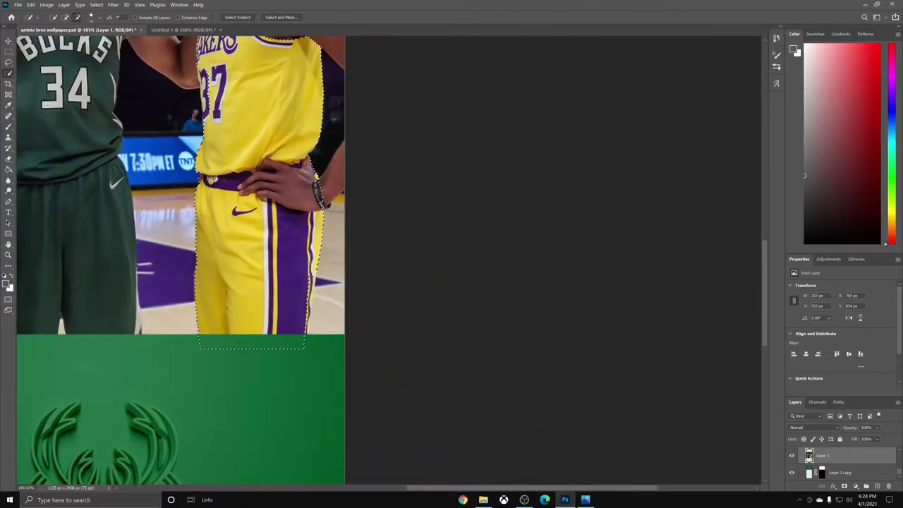
pyautogui.hotkey('ctrl', '-')
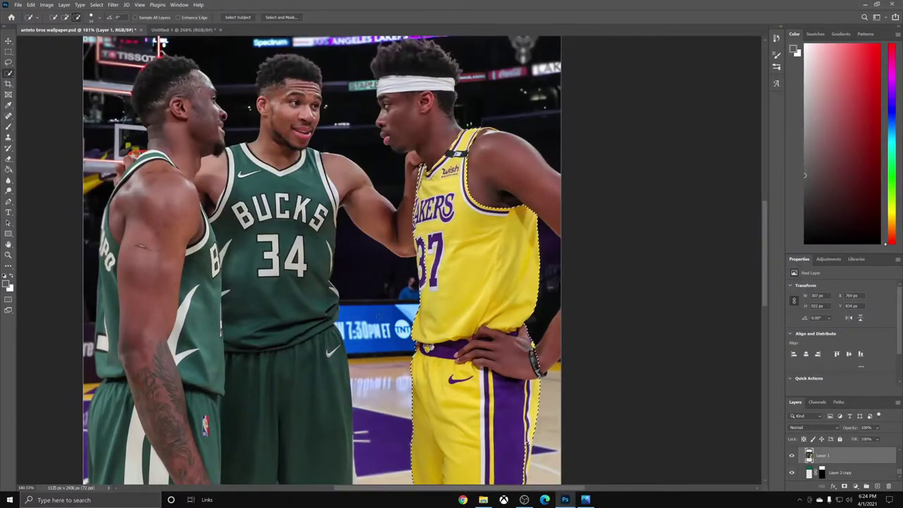
pyautogui.moveTo(379, 316); pyautogui.dragTo(327, 227)
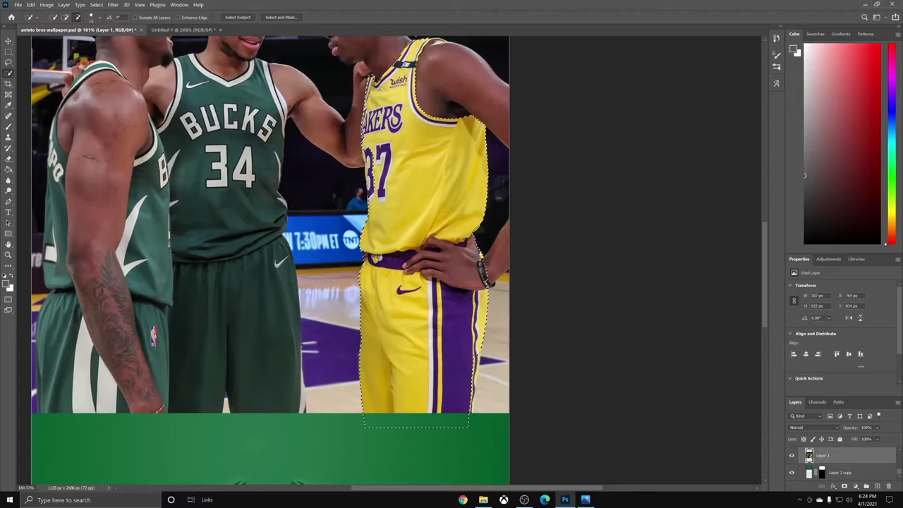
pyautogui.click(65, 17)
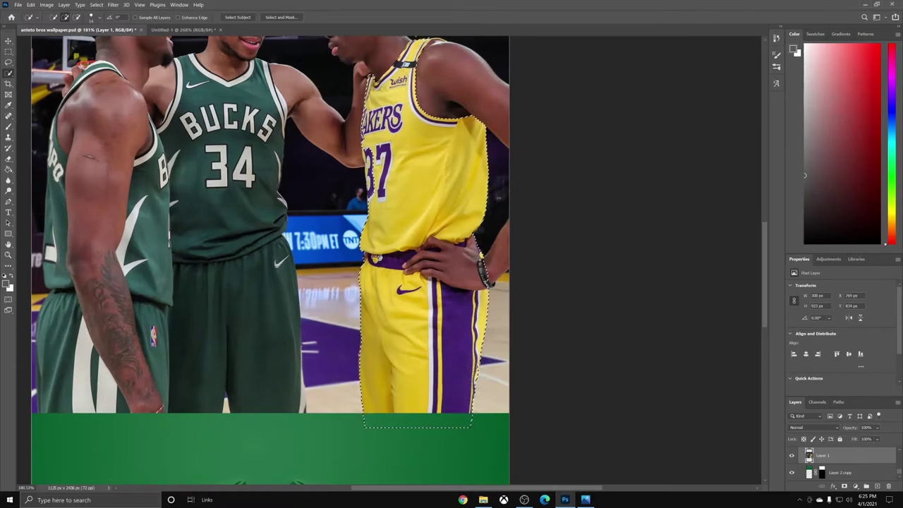
pyautogui.click(77, 17)
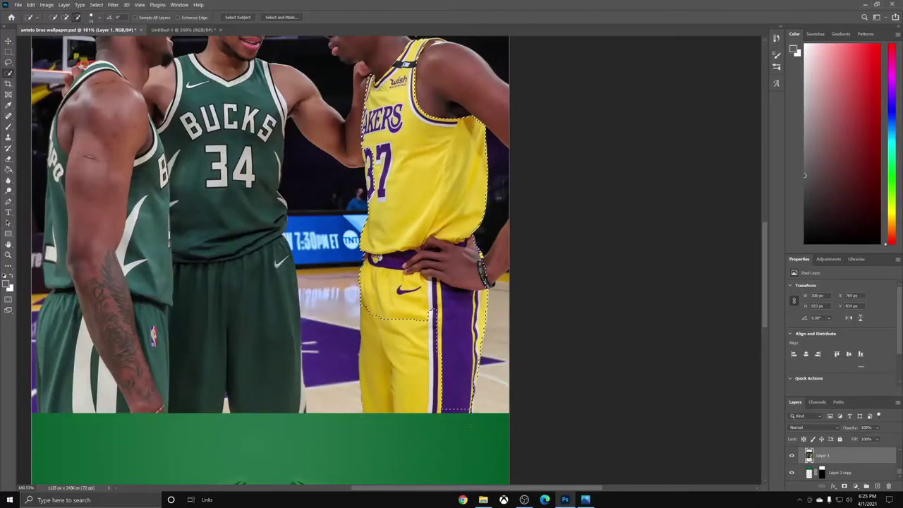
pyautogui.click(66, 17)
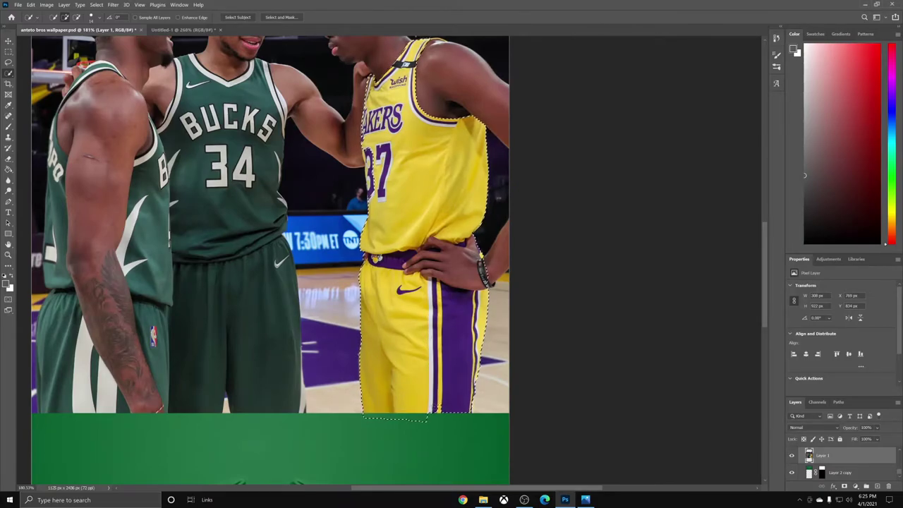
# Step: Extend the selection over the hem of the shorts' purple side panel, down to the photo's lower edge
pyautogui.scroll(4, 435, 402)
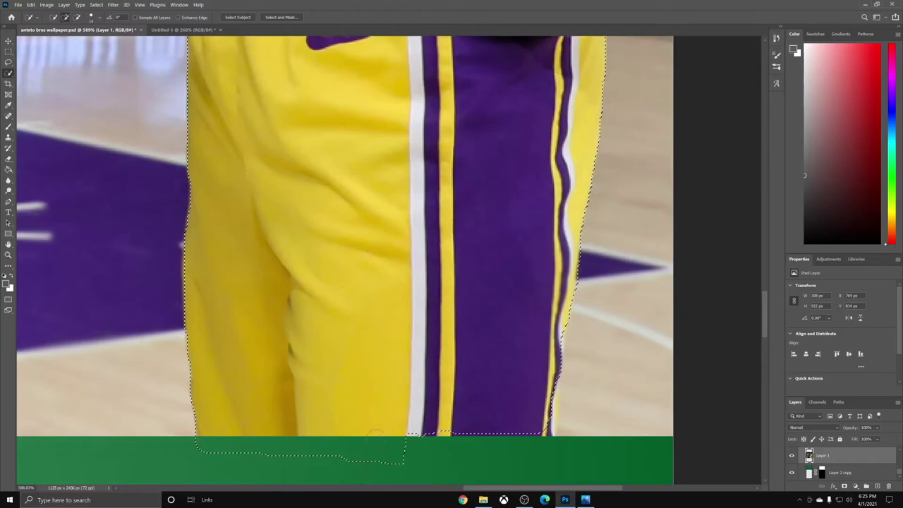
pyautogui.moveTo(375, 437); pyautogui.dragTo(393, 302)
pyautogui.click(442, 287)
pyautogui.click(495, 289)
pyautogui.click(560, 286)
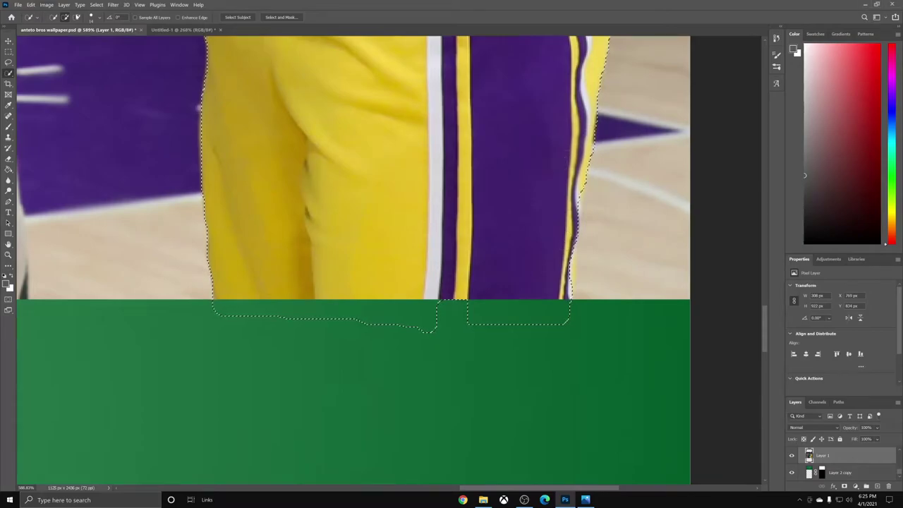
# Step: Subtract the green background below the shorts from the selection, and add back the hem along the photo's lower edge
pyautogui.moveTo(224, 327); pyautogui.dragTo(493, 326)
pyautogui.moveTo(580, 319)
pyautogui.mouseDown()
pyautogui.moveTo(336, 308)
pyautogui.moveTo(366, 303)
pyautogui.moveTo(296, 288)
pyautogui.moveTo(353, 275)
pyautogui.moveTo(392, 288)
pyautogui.mouseUp()
pyautogui.click(65, 17)
pyautogui.moveTo(388, 288); pyautogui.dragTo(455, 291)
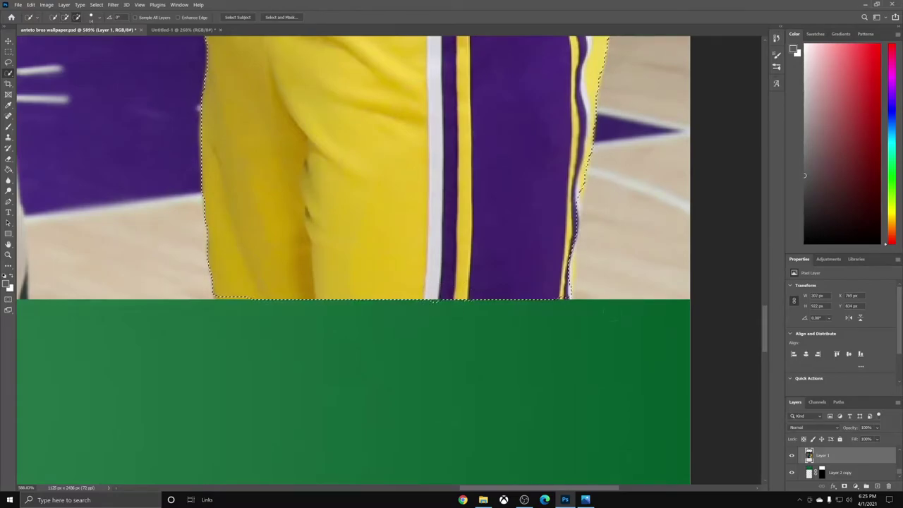
# Step: Copy the selected Lakers uniform from Layer 1 onto a new layer
pyautogui.scroll(-5, 416, 254)
pyautogui.scroll(-3, 430, 203)
pyautogui.moveTo(430, 203); pyautogui.dragTo(439, 374)
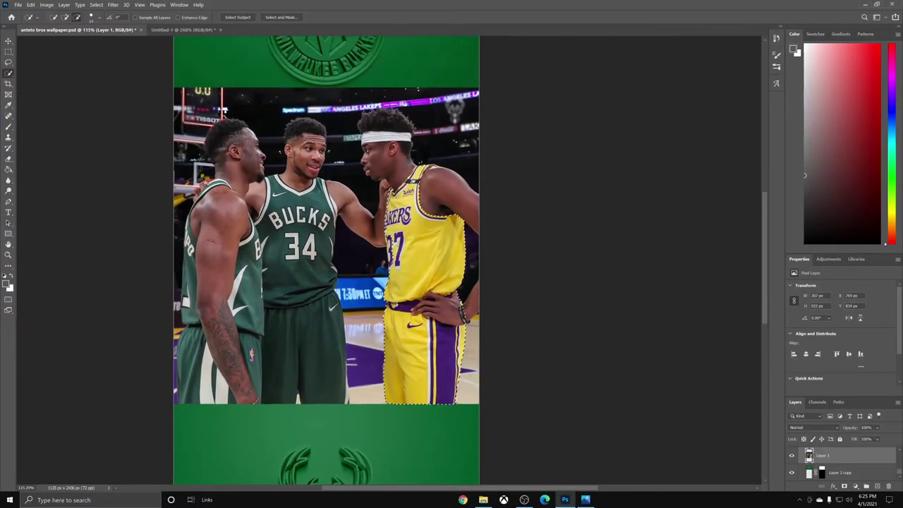
pyautogui.scroll(3, 205, 94)
pyautogui.click(65, 17)
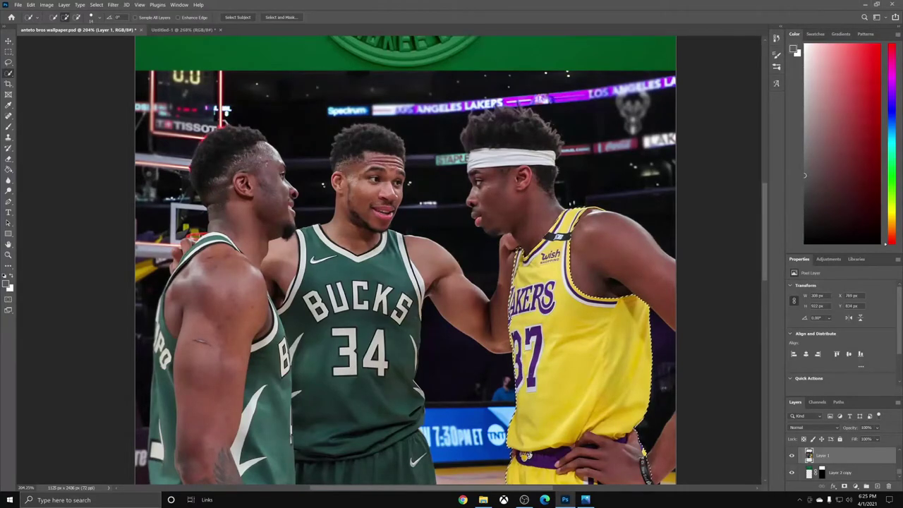
pyautogui.scroll(-3, 557, 314)
pyautogui.moveTo(574, 358); pyautogui.dragTo(514, 253)
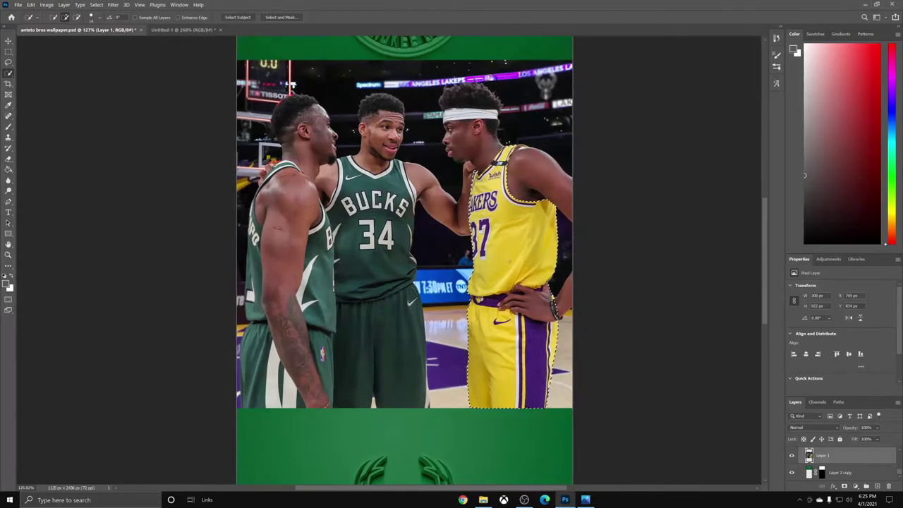
pyautogui.hotkey('ctrl', 'j')
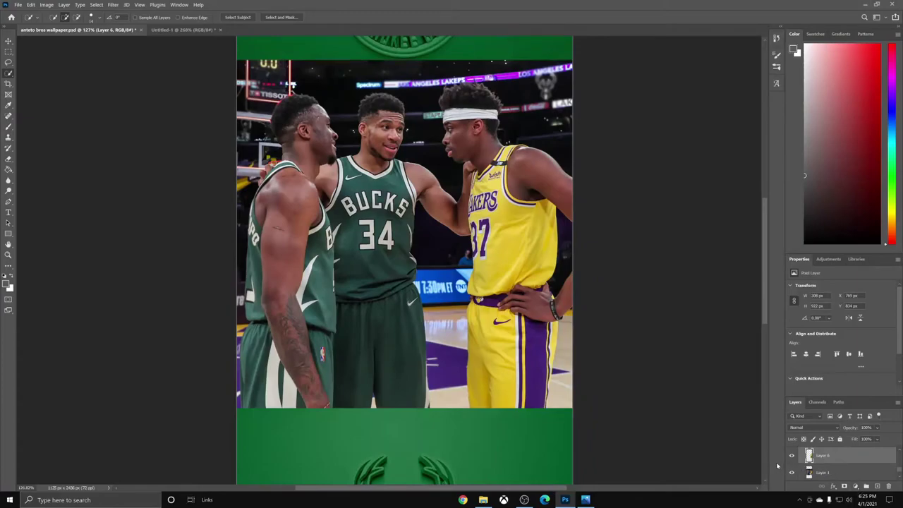
# Step: Move the uniform copy above the Black & White 1 adjustment layer, and make that adjustment visible
pyautogui.scroll(-2, 838, 461)
pyautogui.scroll(2, 840, 461)
pyautogui.scroll(4, 843, 461)
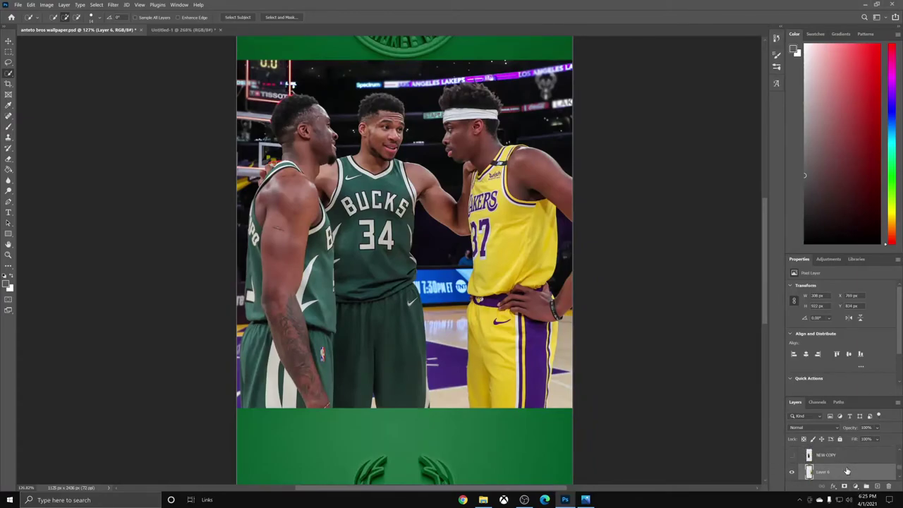
pyautogui.moveTo(847, 451); pyautogui.dragTo(847, 461)
pyautogui.scroll(-1, 804, 460)
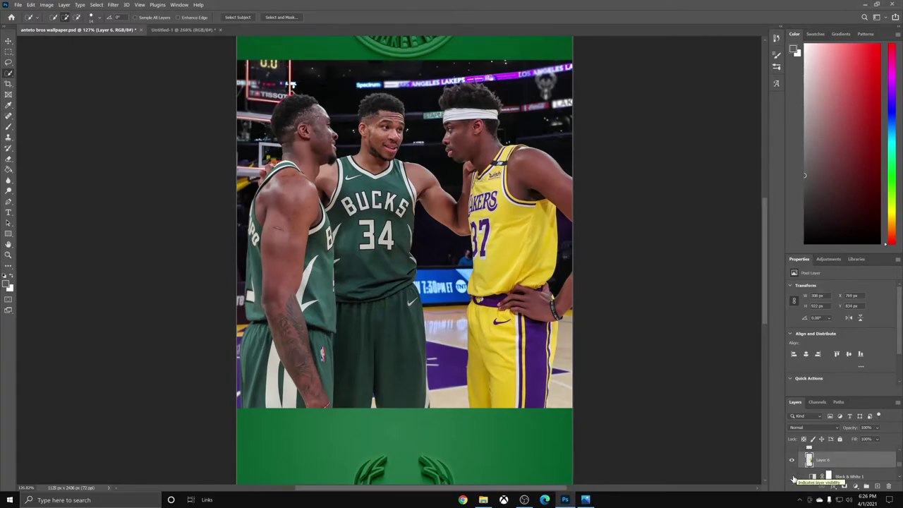
pyautogui.click(792, 477)
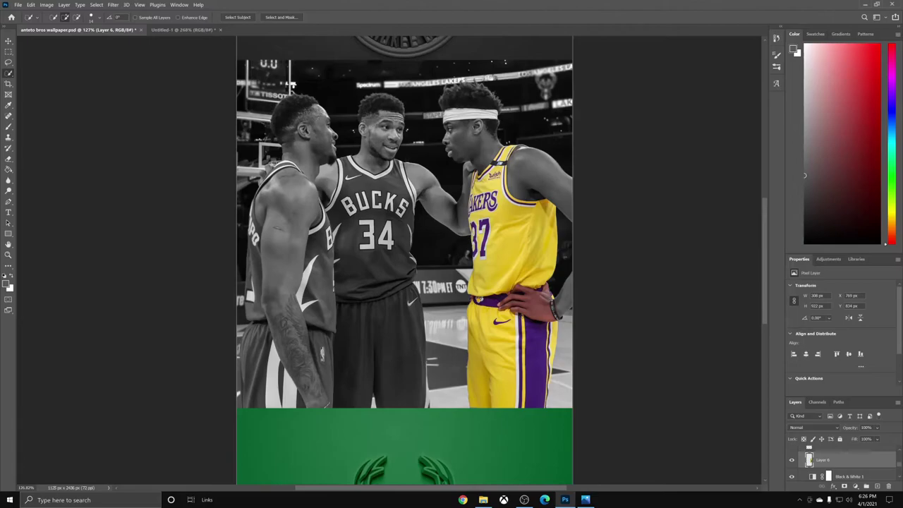
# Step: Remove the colored hand from the uniform copy with the Magic Eraser, and clean up the remaining skin with the Eraser
pyautogui.scroll(13, 520, 317)
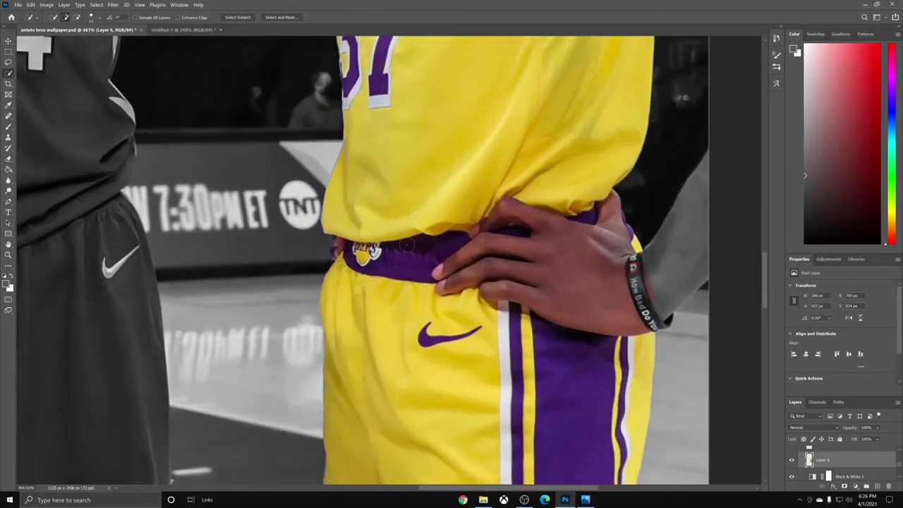
pyautogui.moveTo(8, 160); pyautogui.dragTo(27, 177)
pyautogui.click(587, 272)
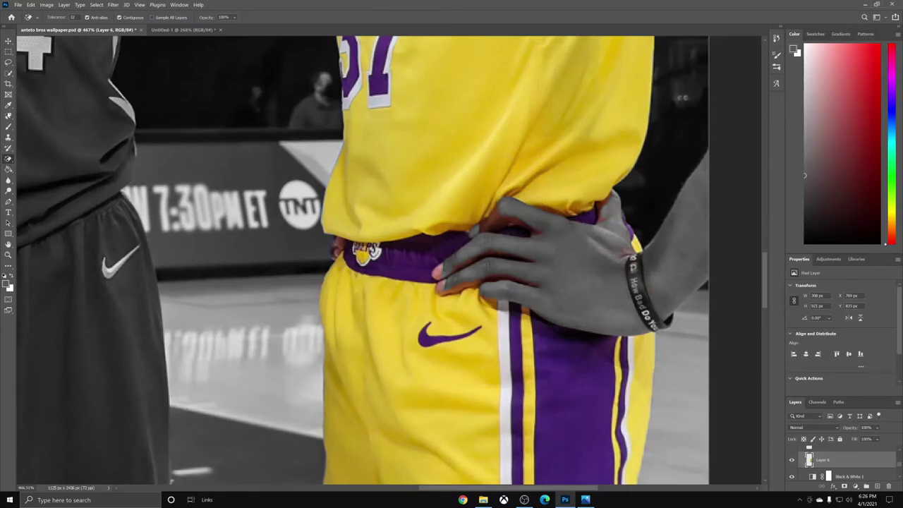
pyautogui.rightClick(8, 159)
pyautogui.click(34, 158)
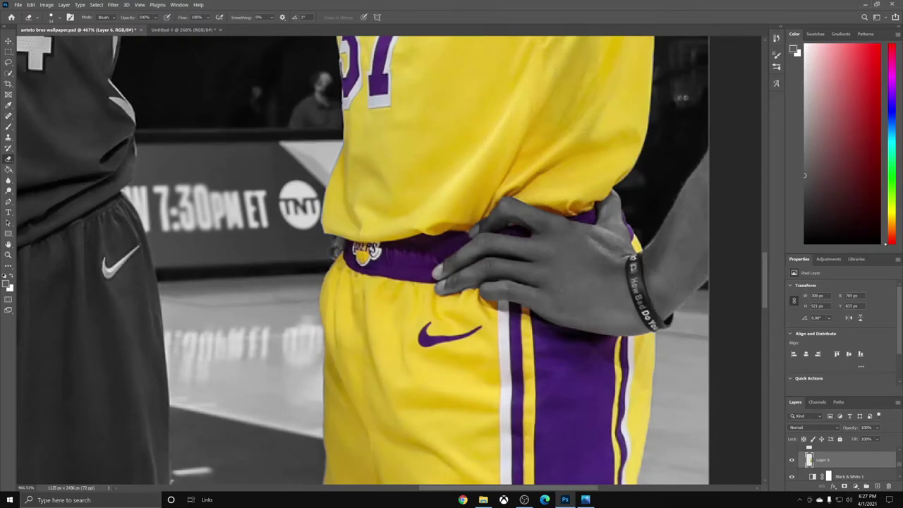
# Step: Switch to the Move tool and examine the colored Lakers uniform against the whole black-and-white photo
pyautogui.press('super')
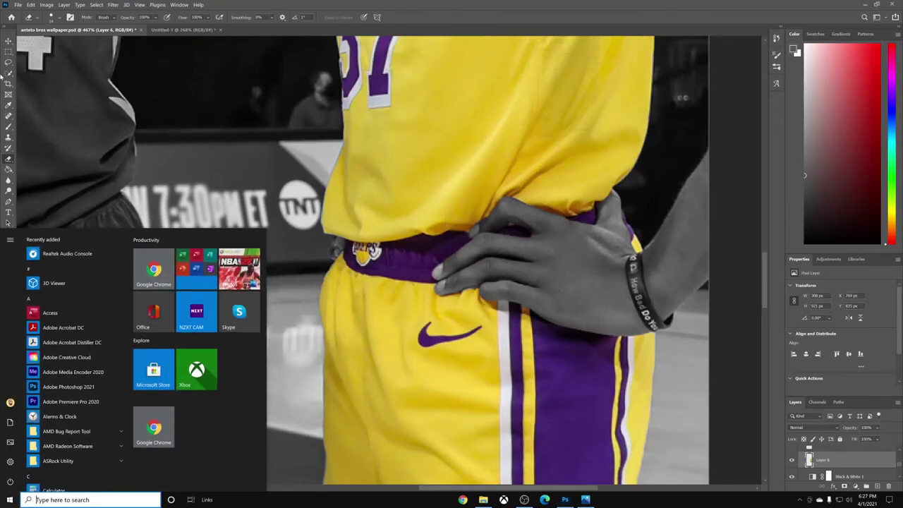
pyautogui.click(9, 40)
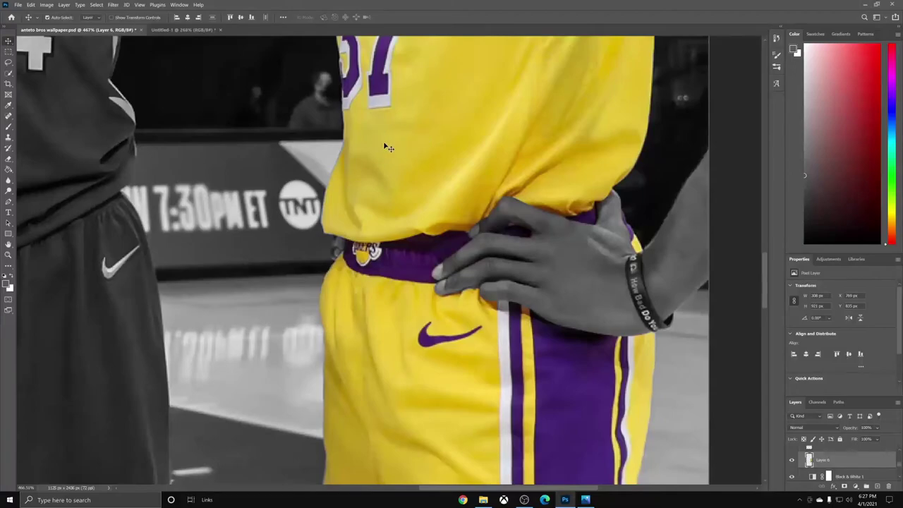
pyautogui.scroll(-1, 353, 155)
pyautogui.press('super')
pyautogui.scroll(-5, 357, 143)
pyautogui.click(708, 191)
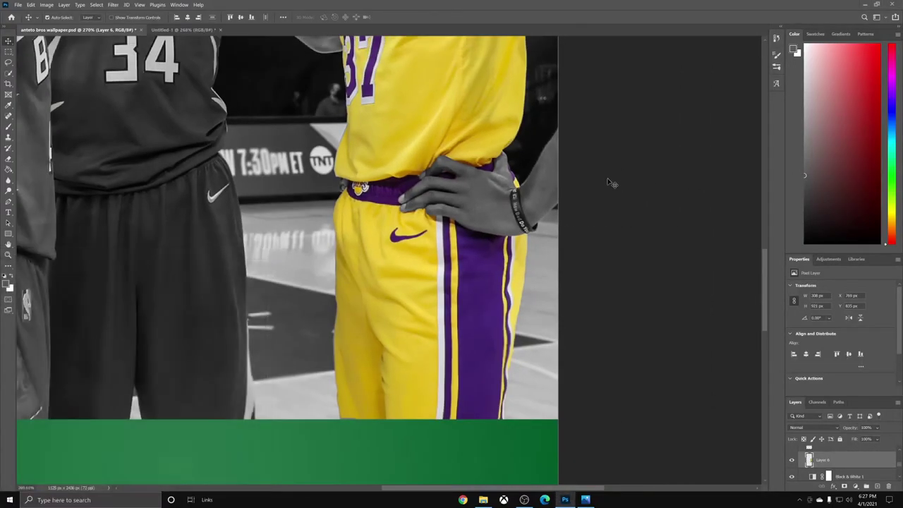
pyautogui.scroll(-3, 430, 145)
pyautogui.scroll(-4, 543, 227)
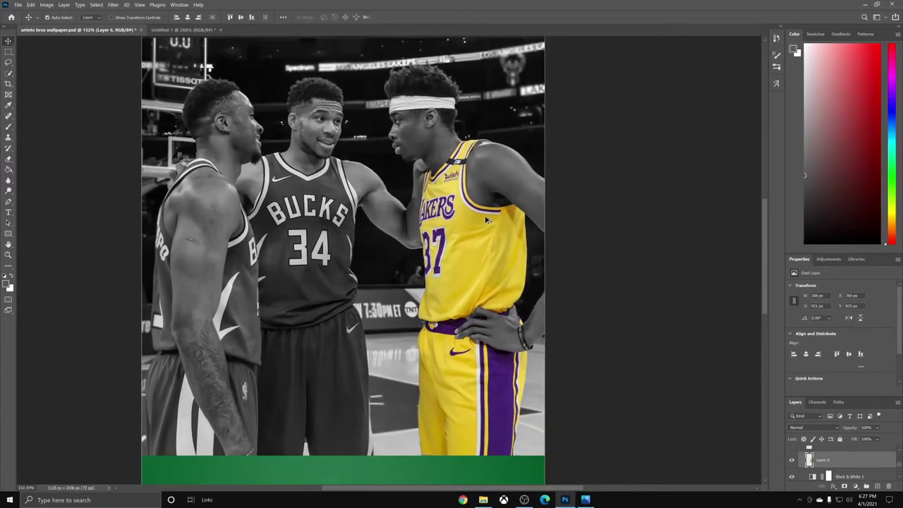
pyautogui.scroll(-2, 543, 227)
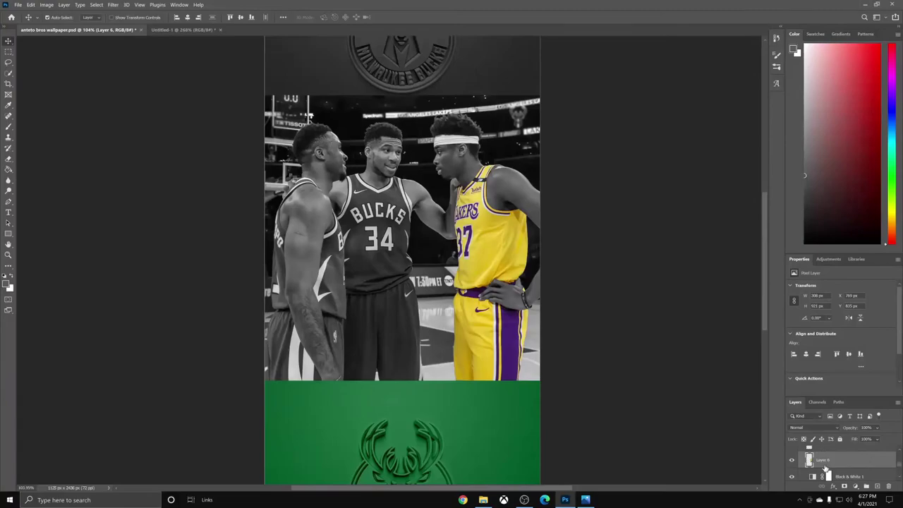
# Step: Swap the visibility of Layer 6 and Layer 5 to compare the two Lakers uniform cut-outs, and restore Layer 6
pyautogui.scroll(1, 825, 469)
pyautogui.click(791, 470)
pyautogui.click(792, 455)
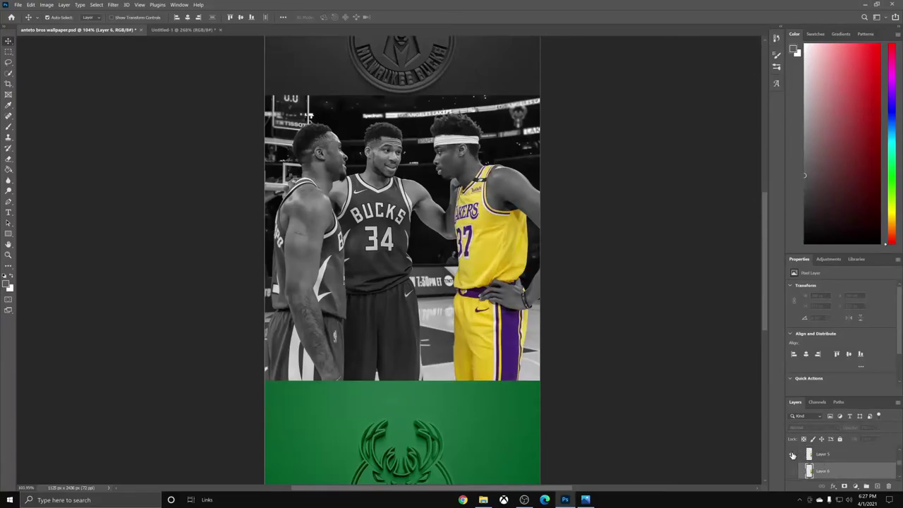
pyautogui.click(792, 455)
pyautogui.click(791, 471)
# Step: Make the hidden layers with the two green Bucks uniform cut-outs visible
pyautogui.scroll(1, 792, 465)
pyautogui.scroll(1, 792, 461)
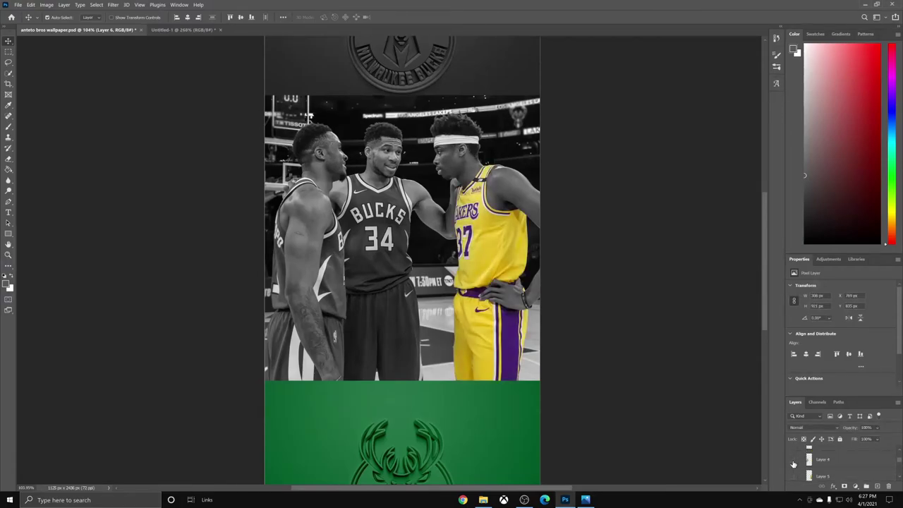
pyautogui.click(792, 460)
pyautogui.click(793, 462)
pyautogui.scroll(2, 790, 462)
# Step: In the Untitled-1 document, move the separate uniform cut-outs around the white canvas to show they are individual layers
pyautogui.click(182, 29)
pyautogui.scroll(-5, 496, 175)
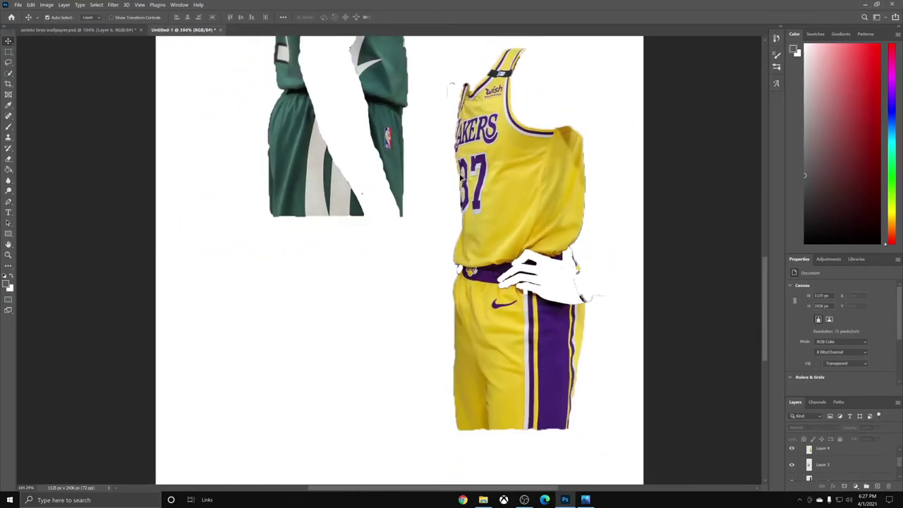
pyautogui.moveTo(395, 236); pyautogui.dragTo(345, 244)
pyautogui.moveTo(464, 167); pyautogui.dragTo(419, 283)
pyautogui.moveTo(430, 209); pyautogui.dragTo(394, 180)
pyautogui.moveTo(449, 283); pyautogui.dragTo(442, 141)
pyautogui.moveTo(413, 331); pyautogui.dragTo(412, 310)
pyautogui.moveTo(447, 285); pyautogui.dragTo(440, 257)
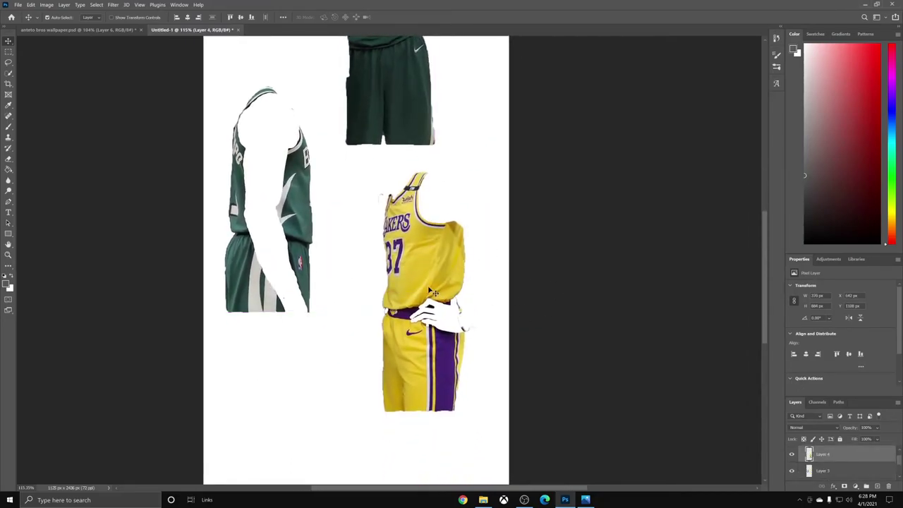
# Step: Return to anteto bros wallpaper.psd, select Layer 1, and compare the photo with the Black & White 1 adjustment hidden and shown
pyautogui.click(71, 31)
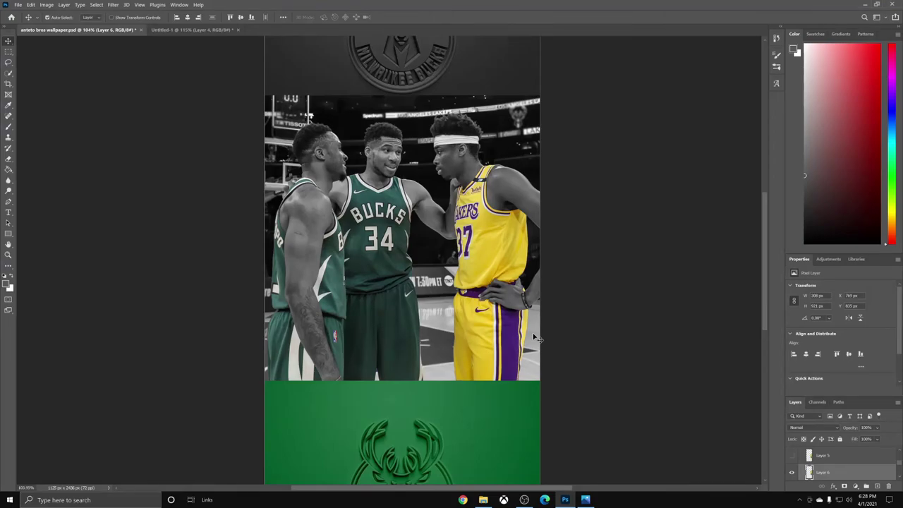
pyautogui.scroll(-1, 745, 332)
pyautogui.scroll(-2, 839, 458)
pyautogui.scroll(-2, 841, 451)
pyautogui.click(844, 455)
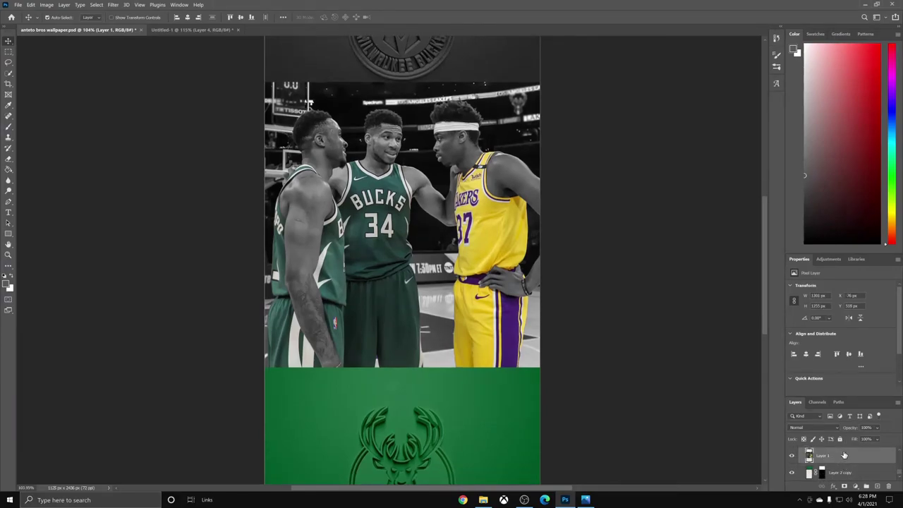
pyautogui.scroll(3, 788, 457)
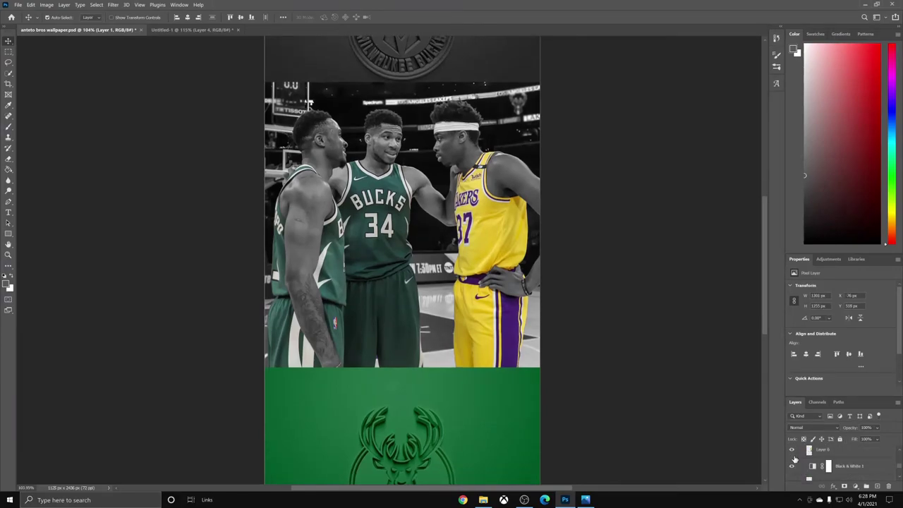
pyautogui.click(790, 466)
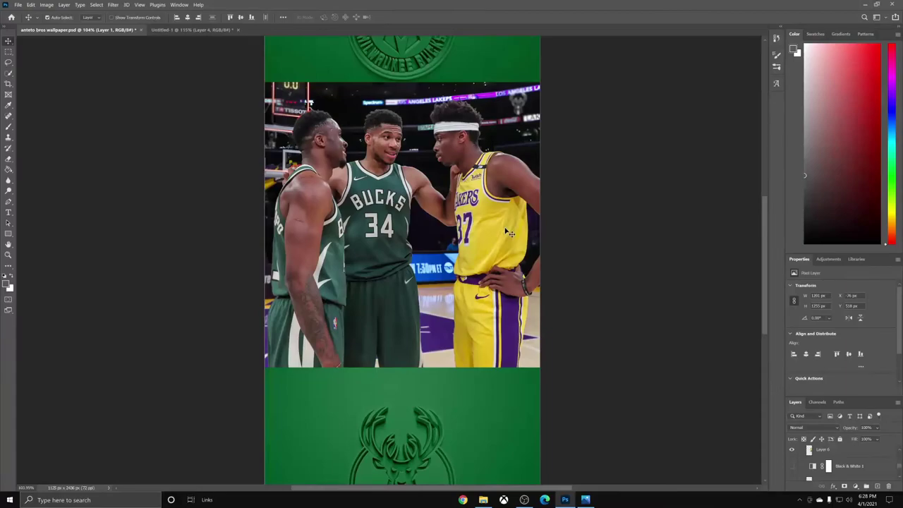
pyautogui.click(791, 465)
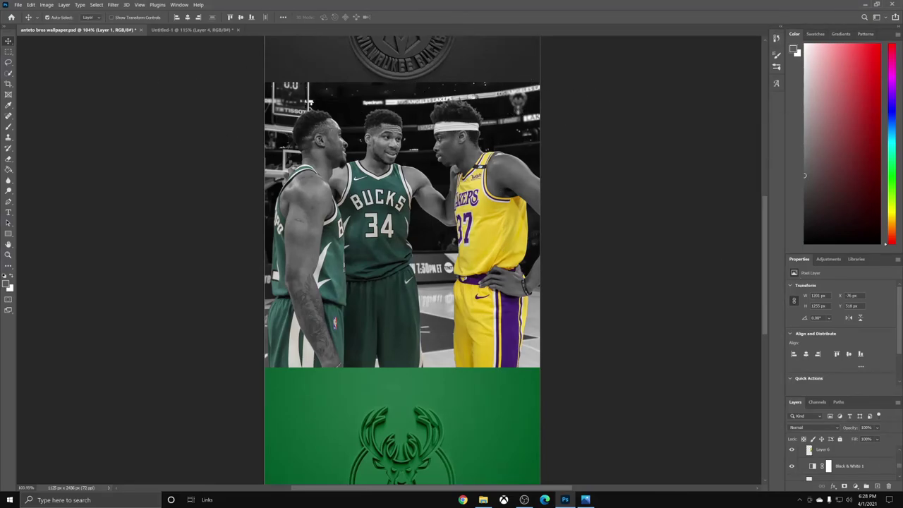
# Step: Pick the Blur tool with Layer 1 active, examine the whole wallpaper artboard, and return to the Move tool
pyautogui.scroll(-1, 827, 413)
pyautogui.scroll(3, 579, 364)
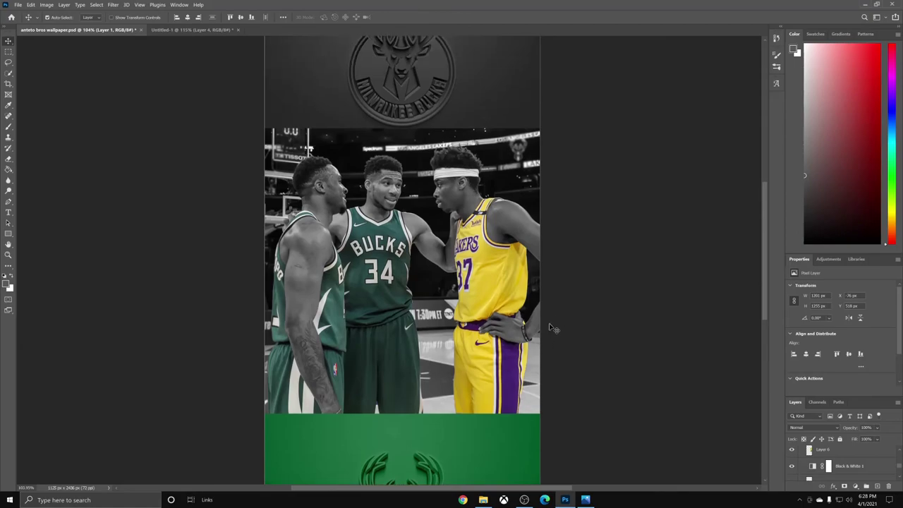
pyautogui.scroll(-3, 859, 461)
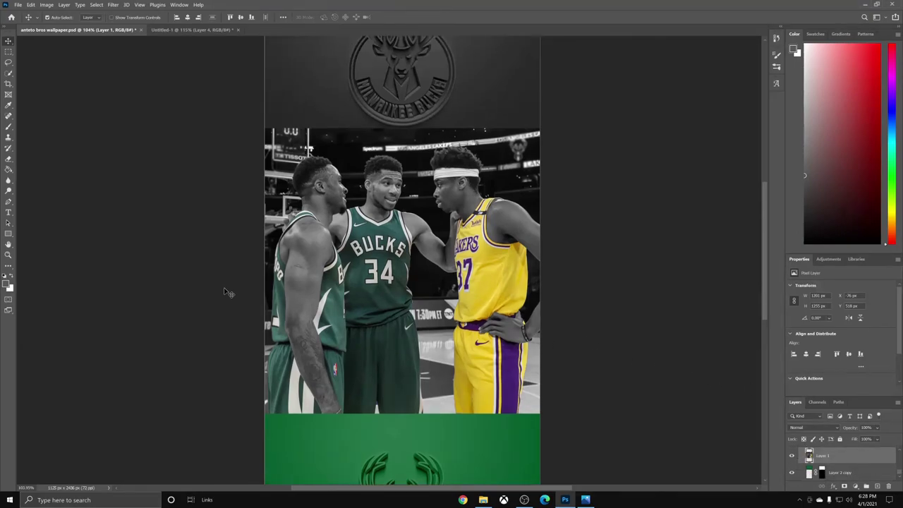
pyautogui.click(9, 181)
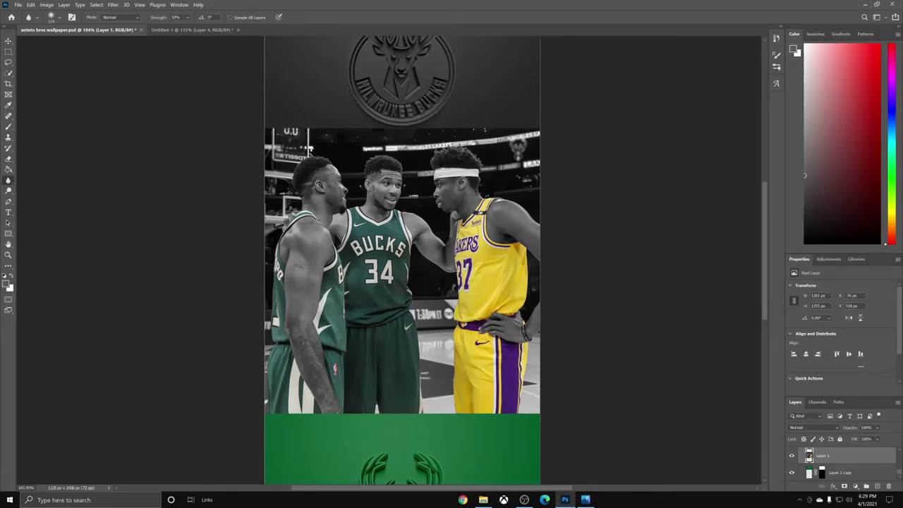
pyautogui.scroll(-3, 445, 284)
pyautogui.scroll(-1, 478, 271)
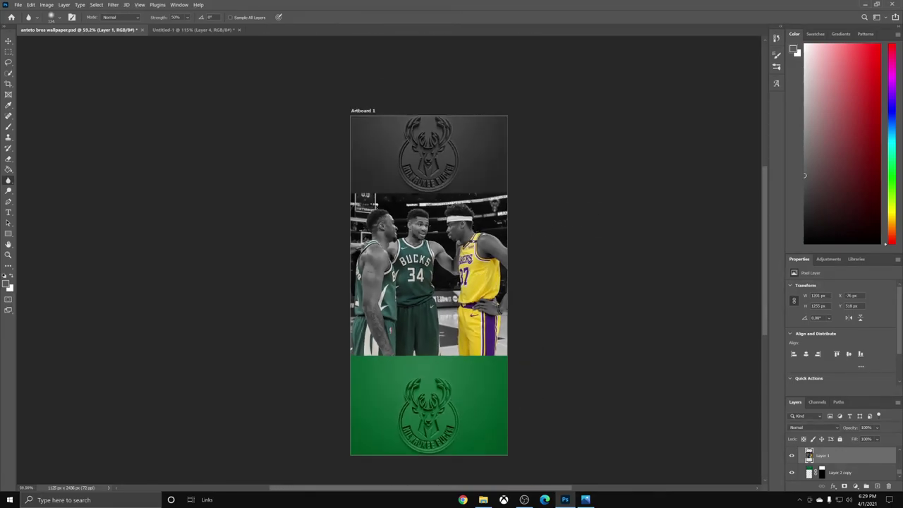
pyautogui.scroll(1, 482, 285)
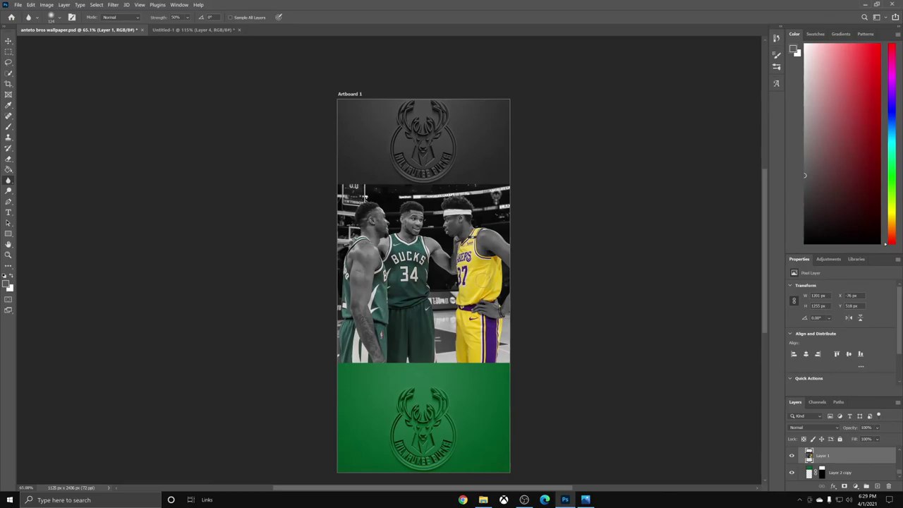
pyautogui.click(8, 41)
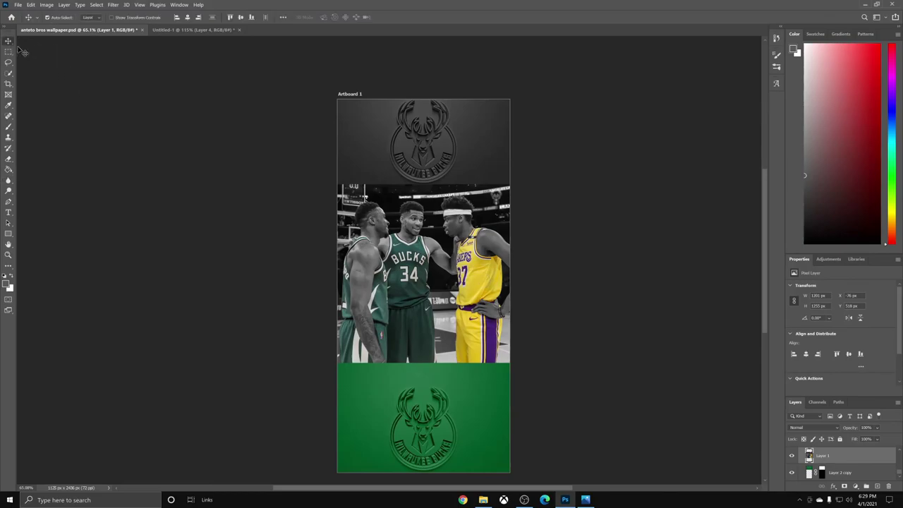